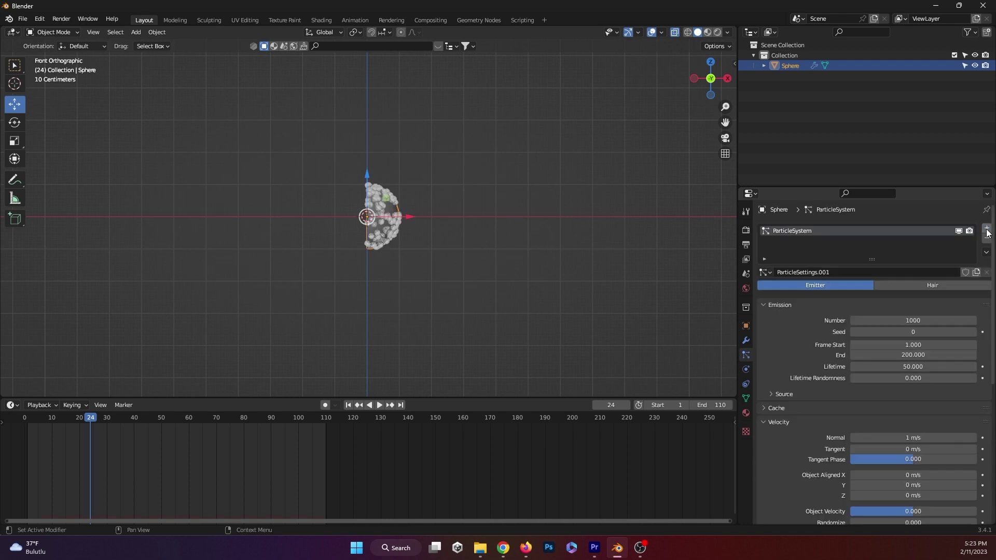
Preview the half sphere's particle emission from the start, inspect its particle render settings and clear the selection
{"action": "left_click_drag", "start_coordinate": [94, 419], "coordinate": [27, 422]}
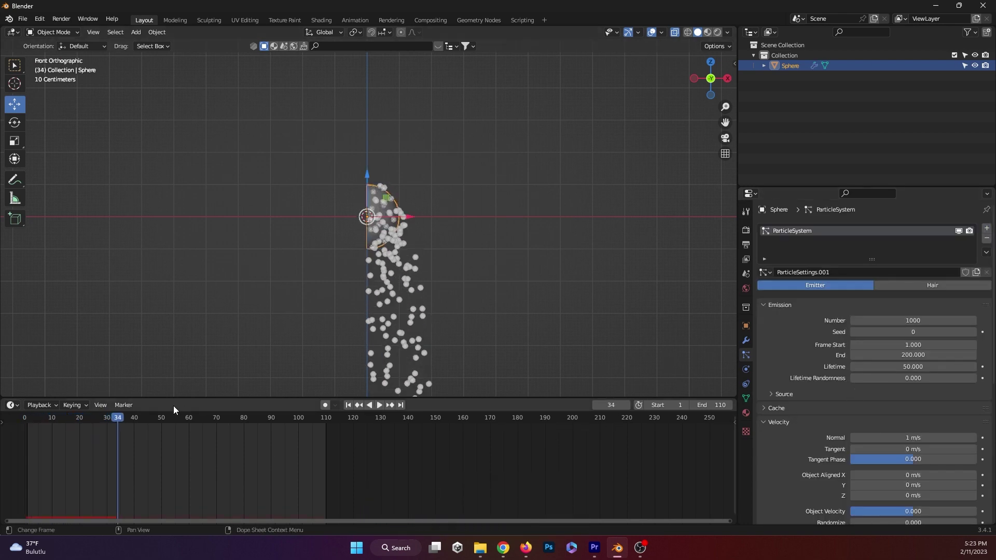
{"action": "key", "text": "Escape"}
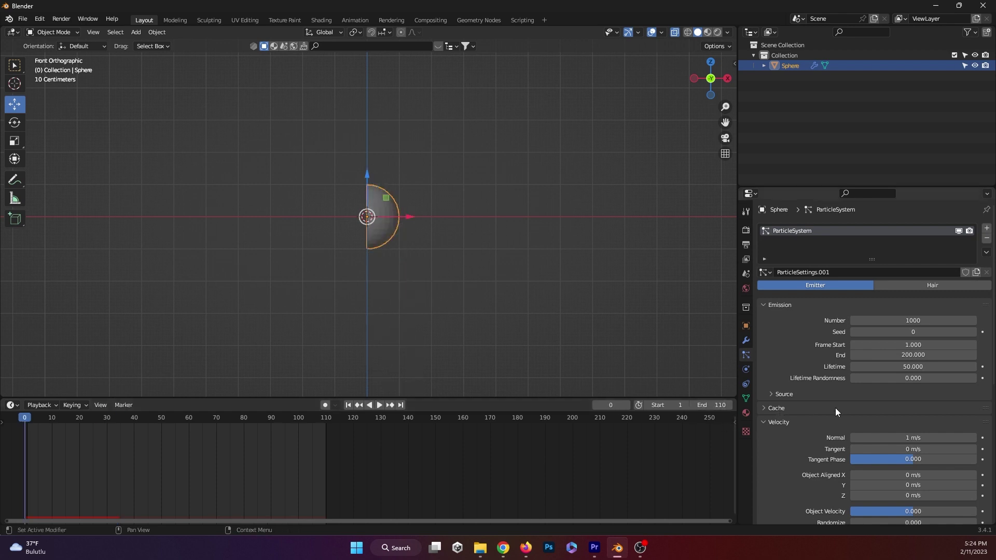
{"action": "scroll", "coordinate": [854, 407], "scroll_direction": "down", "scroll_amount": 10}
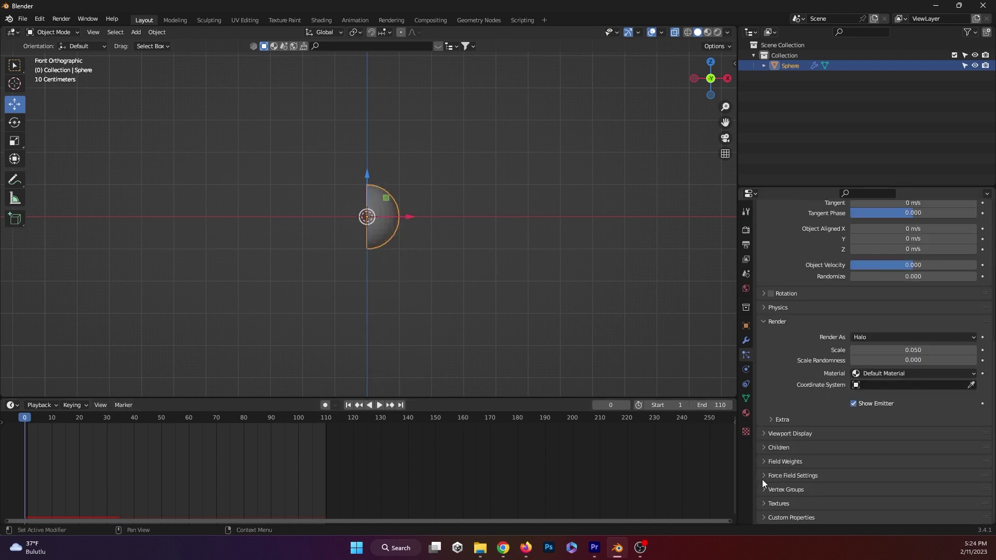
{"action": "left_click", "coordinate": [365, 263]}
{"action": "left_click", "coordinate": [371, 225]}
{"action": "left_click", "coordinate": [468, 294]}
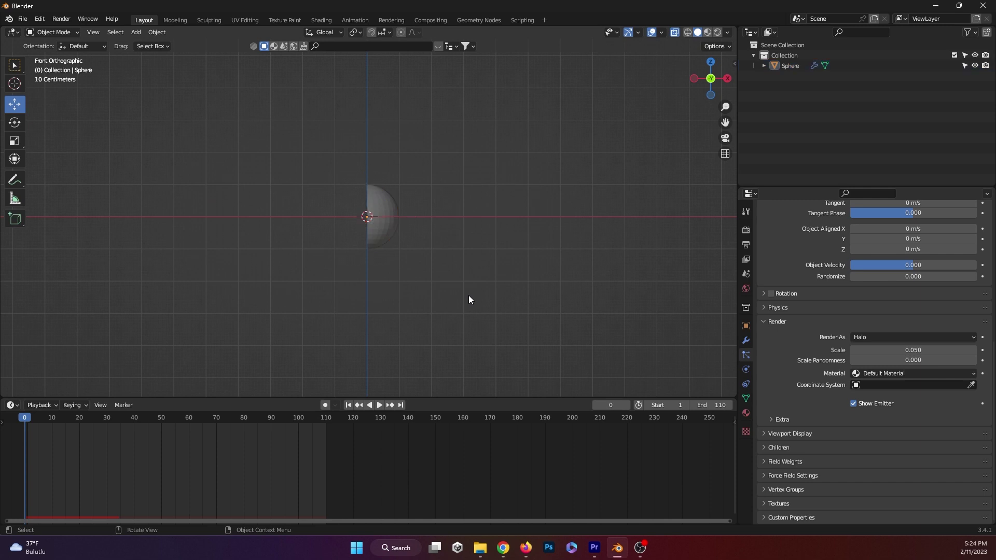
{"action": "key", "text": "shift+a"}
{"action": "mouse_move", "coordinate": [404, 291]}
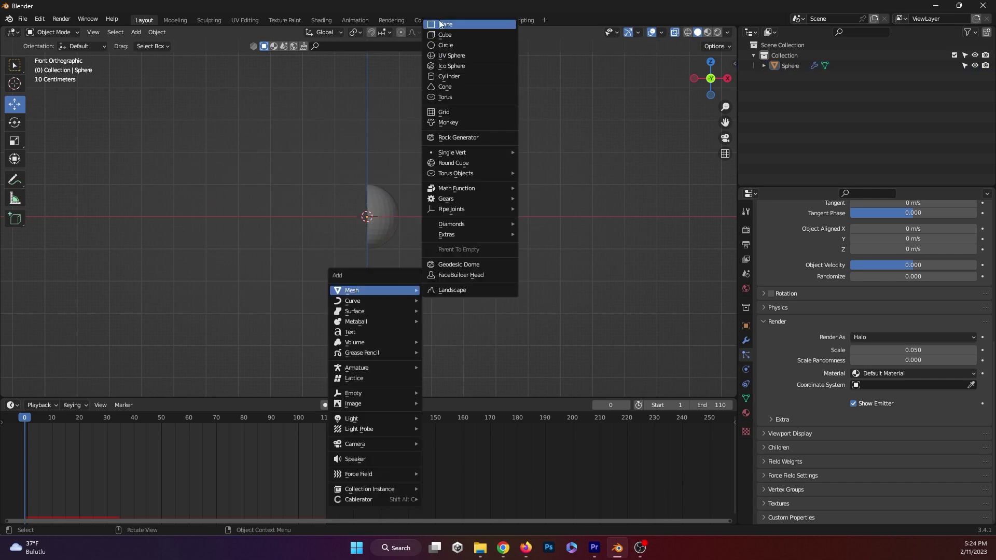
{"action": "left_click", "coordinate": [443, 45]}
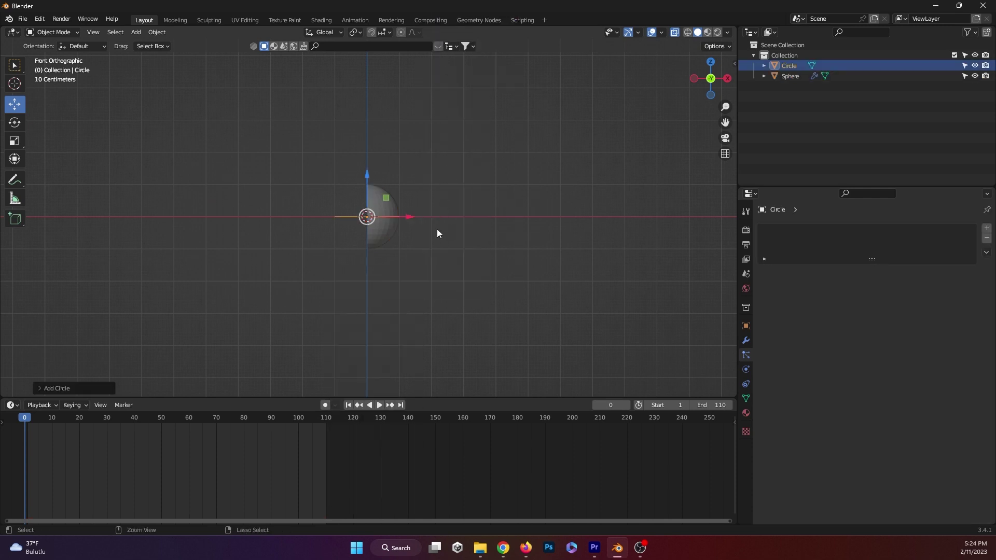
{"action": "key", "text": "ctrl+z"}
{"action": "key", "text": "shift+s"}
{"action": "key", "text": "Escape"}
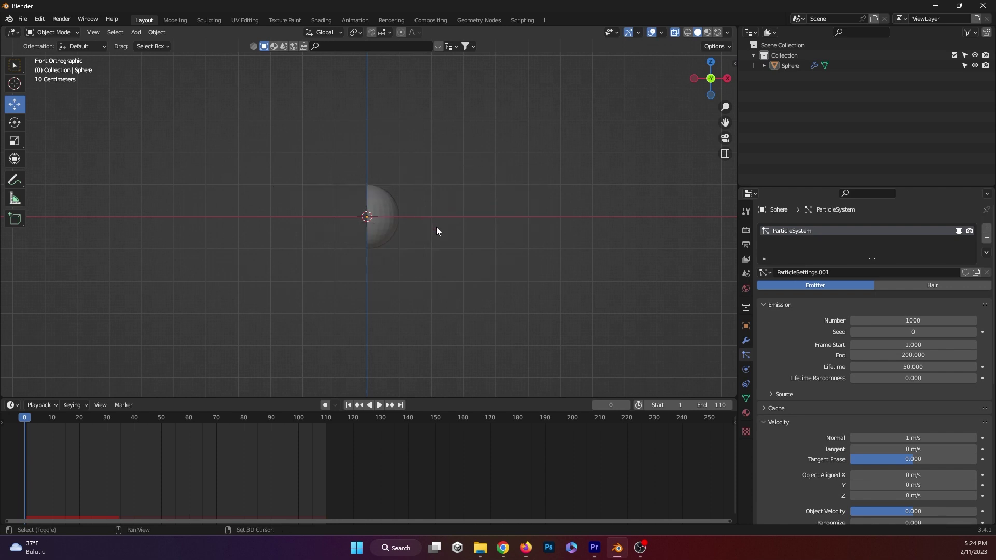
Add a cube mesh, scale it down and move it along the negative X axis, well away from the half sphere
{"action": "key", "text": "shift+a"}
{"action": "mouse_move", "coordinate": [431, 227]}
{"action": "left_click", "coordinate": [462, 237]}
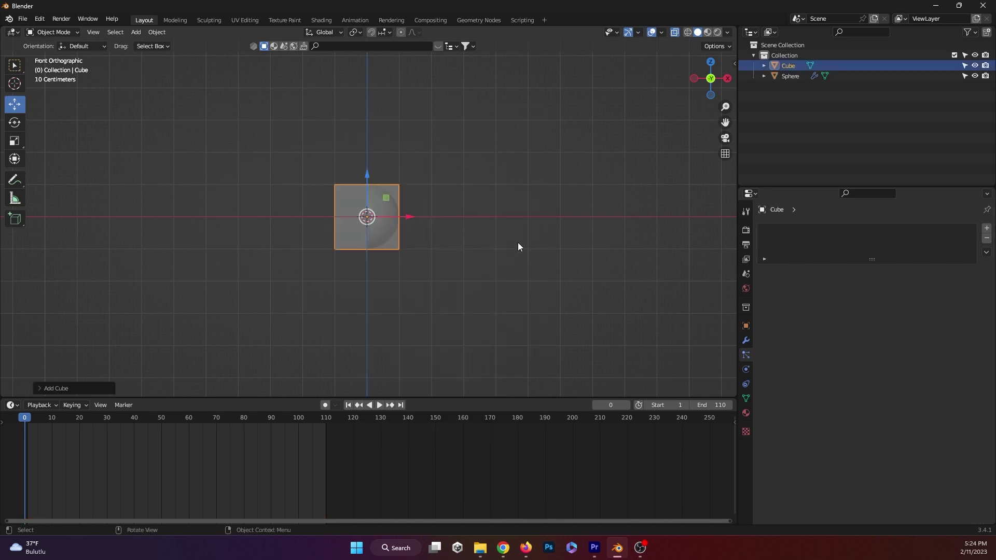
{"action": "key", "text": "s"}
{"action": "left_click", "coordinate": [418, 219]}
{"action": "left_click_drag", "start_coordinate": [415, 216], "coordinate": [117, 216]}
{"action": "key", "text": "s"}
{"action": "left_click", "coordinate": [409, 270]}
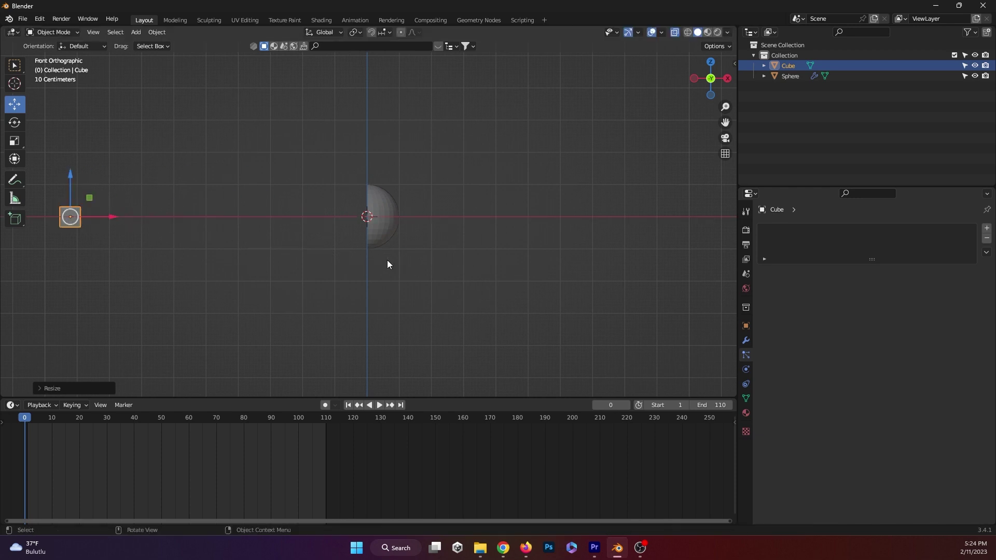
Make the half sphere's particle system render as Object, with the Cube as the instance object
{"action": "left_click", "coordinate": [387, 254]}
{"action": "scroll", "coordinate": [789, 405], "scroll_direction": "down", "scroll_amount": 6}
{"action": "scroll", "coordinate": [789, 401], "scroll_direction": "down", "scroll_amount": 5}
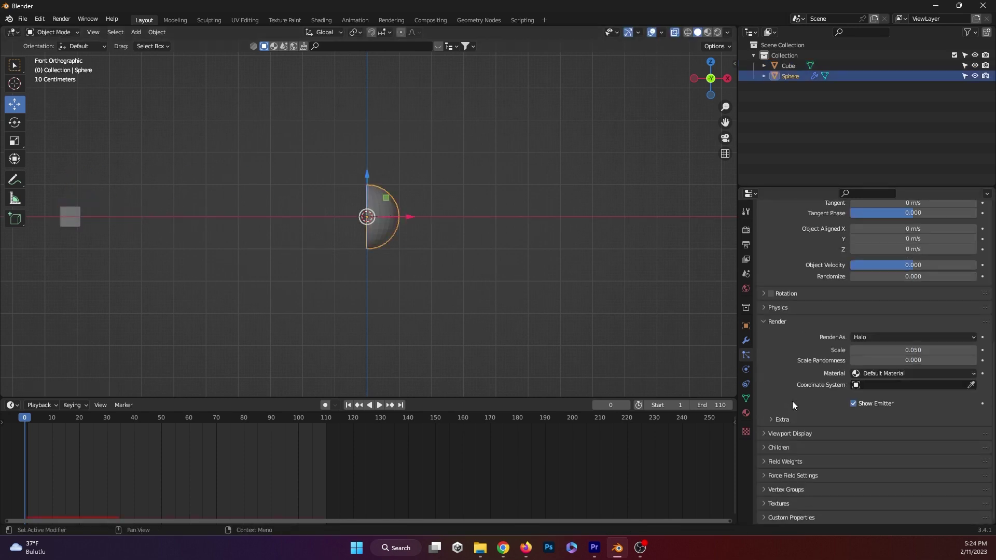
{"action": "left_click", "coordinate": [912, 338]}
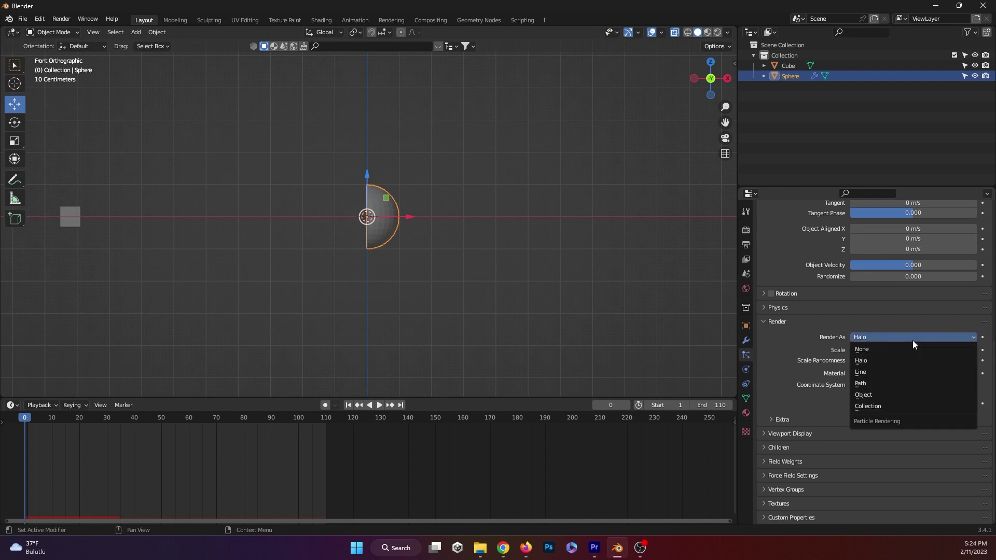
{"action": "left_click", "coordinate": [865, 395]}
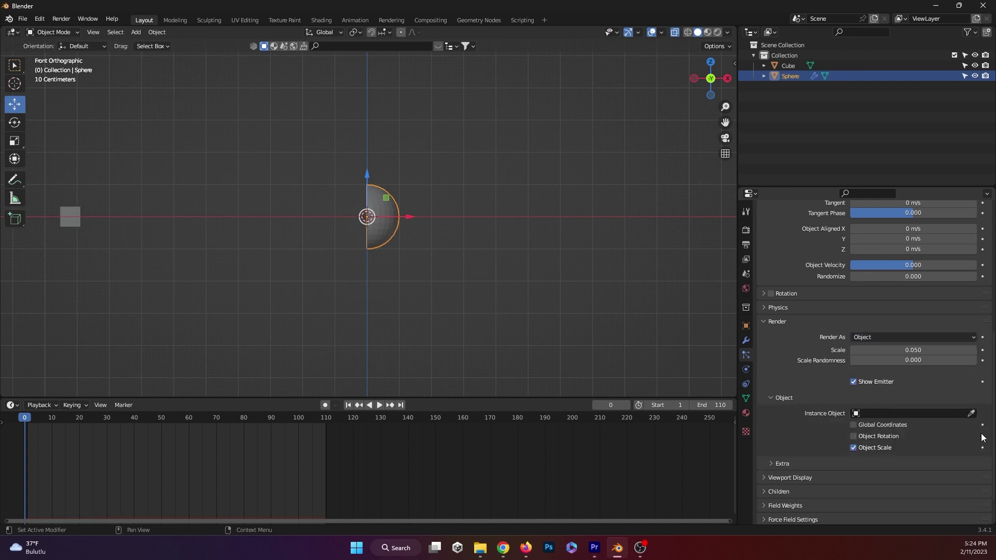
{"action": "left_click", "coordinate": [966, 413]}
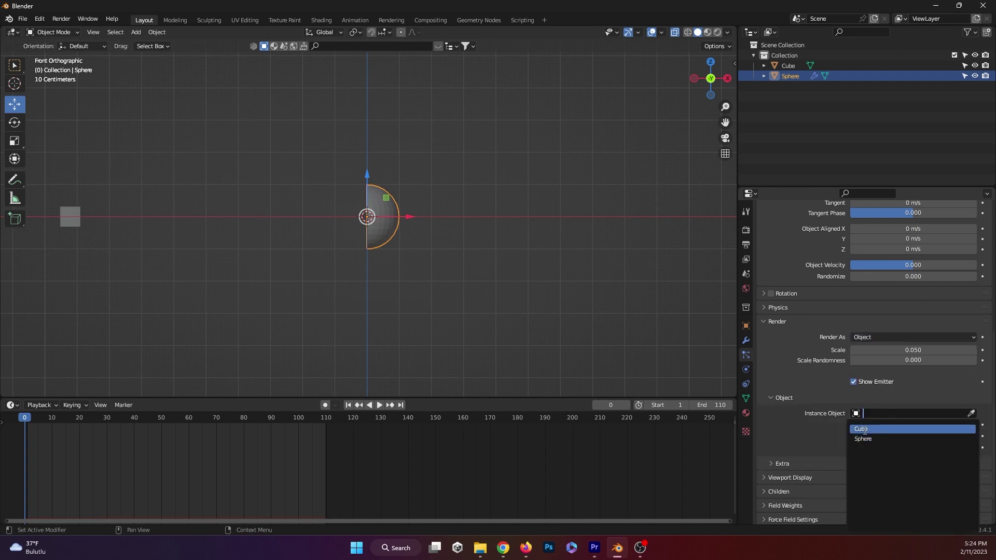
{"action": "left_click", "coordinate": [970, 413]}
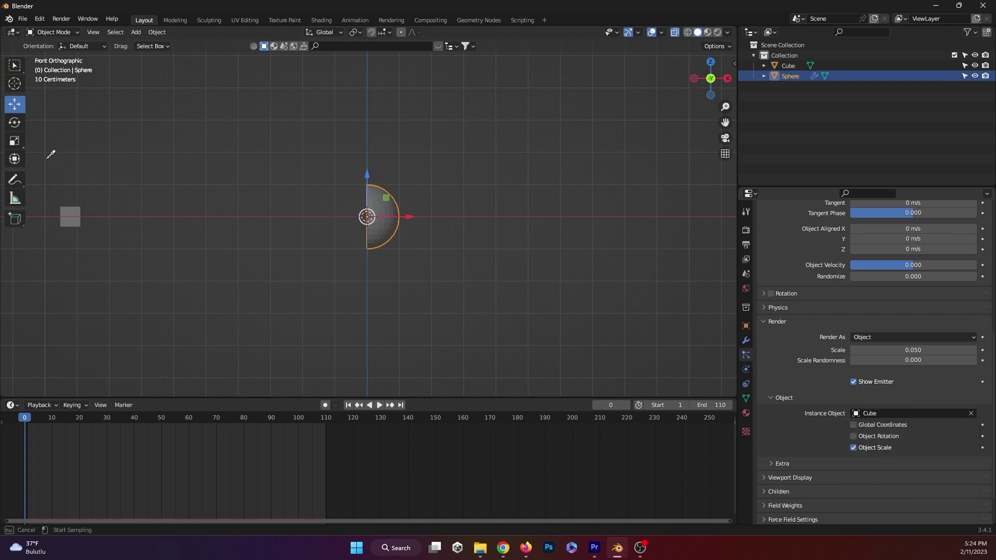
{"action": "left_click", "coordinate": [74, 211]}
Play the animation to check the cube particles and scrub back to frame 95
{"action": "key", "text": "space"}
{"action": "key", "text": "Escape"}
{"action": "key", "text": "space"}
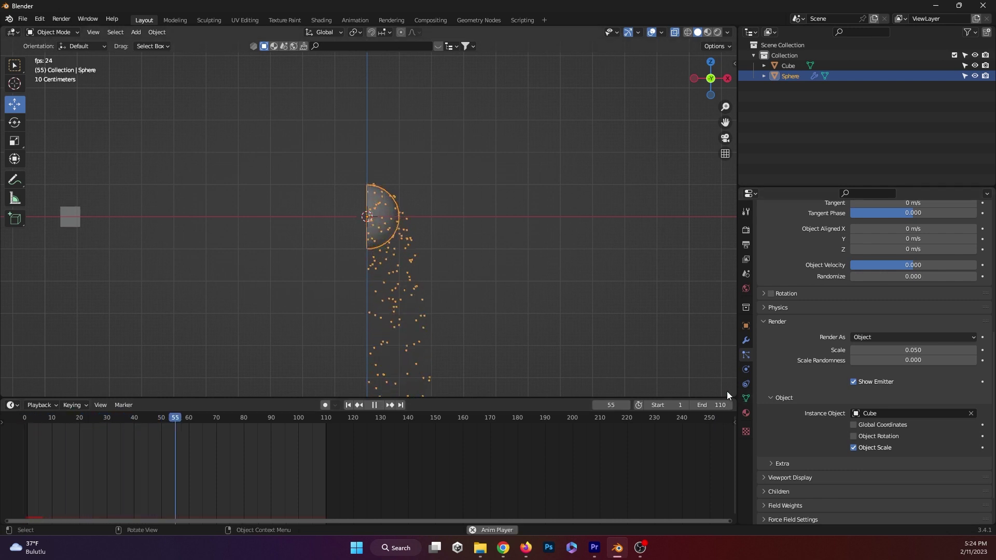
{"action": "key", "text": "space"}
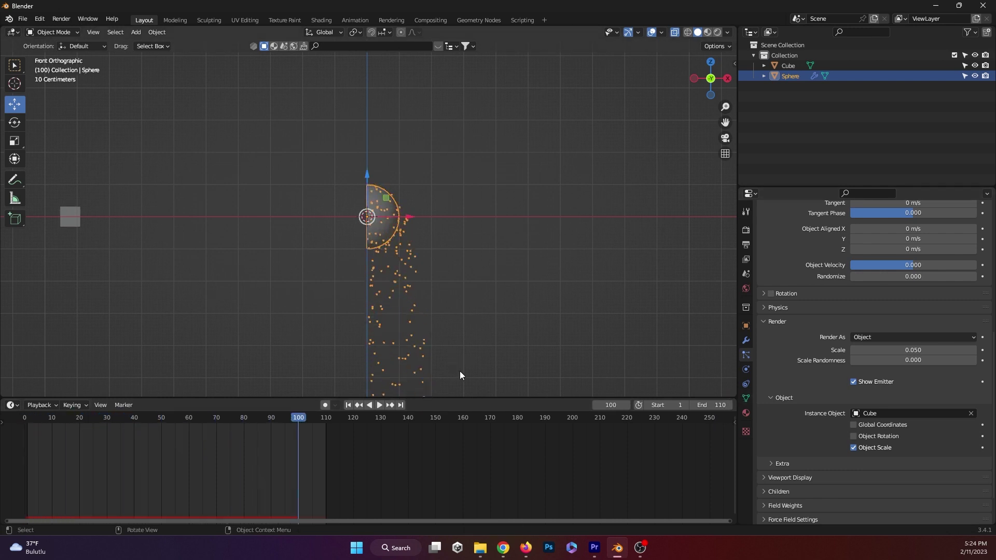
{"action": "left_click_drag", "start_coordinate": [310, 424], "coordinate": [285, 418]}
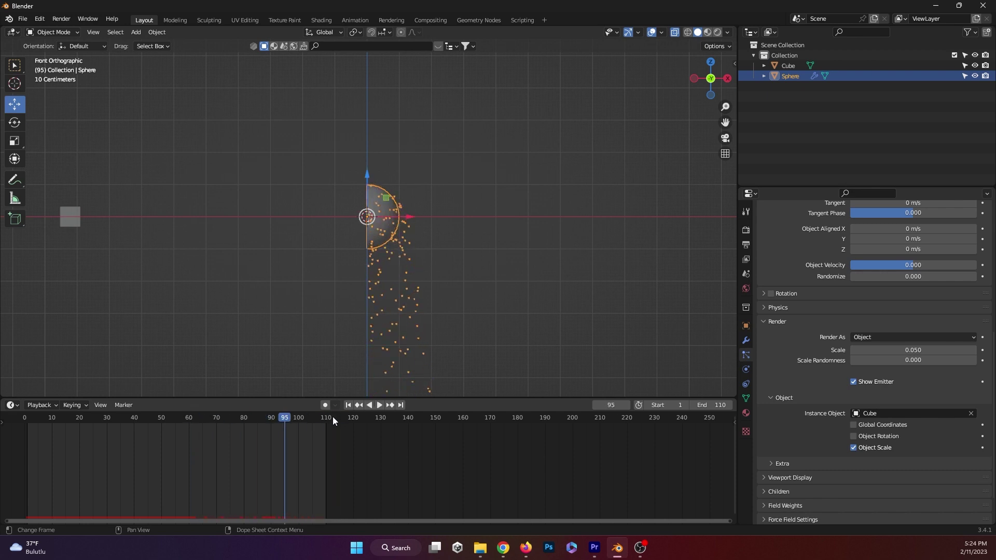
Set the scene's end frame to 150 and replay the animation from the start
{"action": "left_click", "coordinate": [712, 406]}
{"action": "type", "text": "150"}
{"action": "key", "text": "Return"}
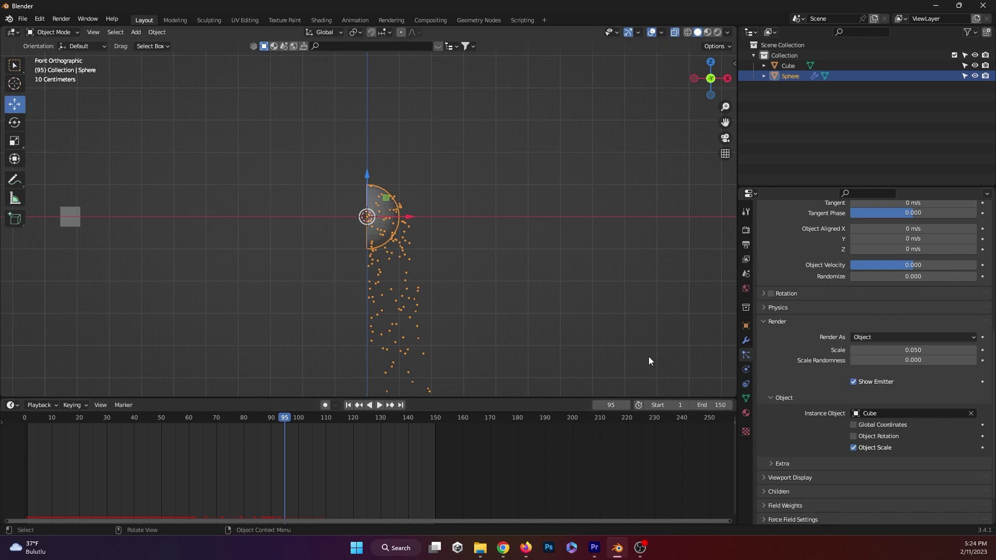
{"action": "left_click_drag", "start_coordinate": [276, 416], "coordinate": [27, 415]}
{"action": "key", "text": "space"}
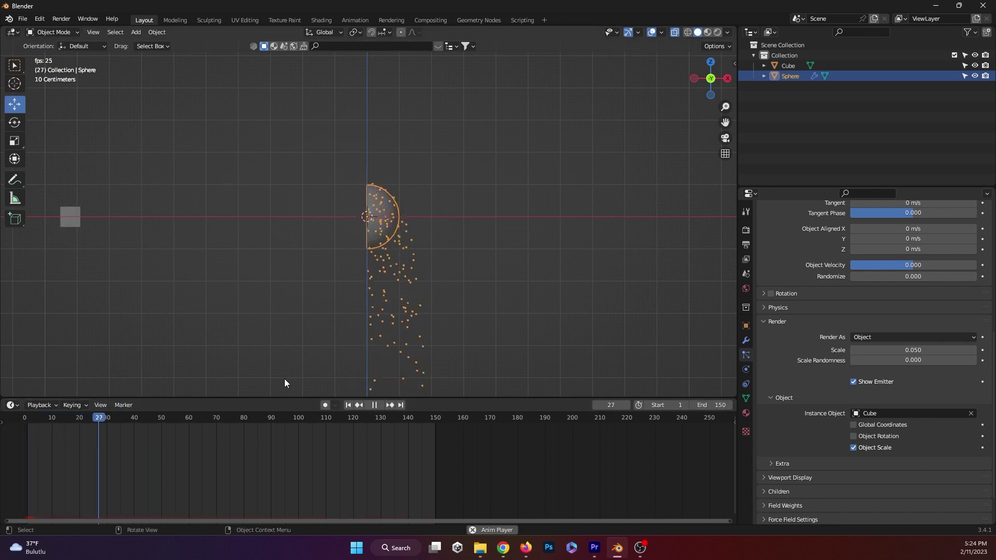
{"action": "key", "text": "space"}
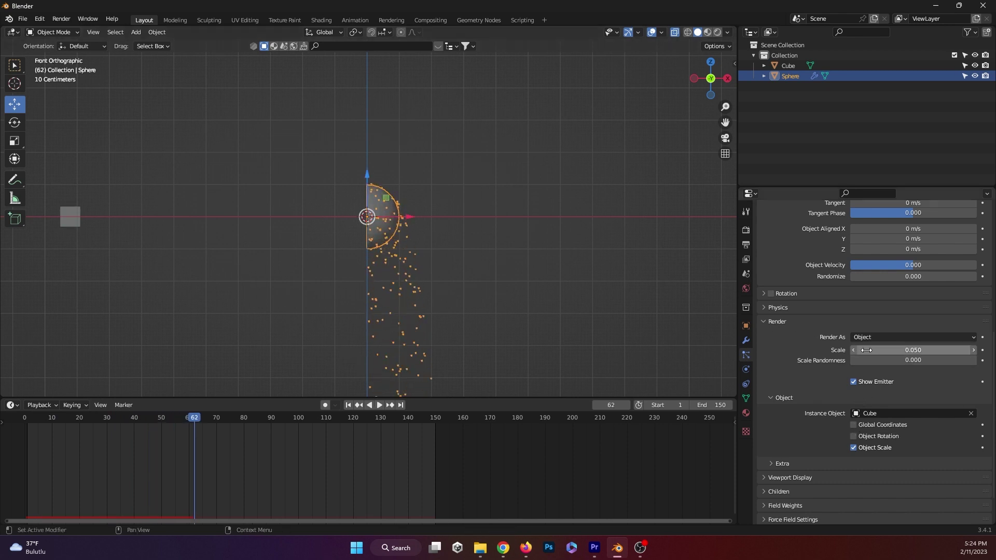
Review the emission, velocity and render settings of the half sphere's particle system
{"action": "scroll", "coordinate": [866, 350], "scroll_direction": "up", "scroll_amount": 8}
{"action": "scroll", "coordinate": [865, 357], "scroll_direction": "up", "scroll_amount": 3}
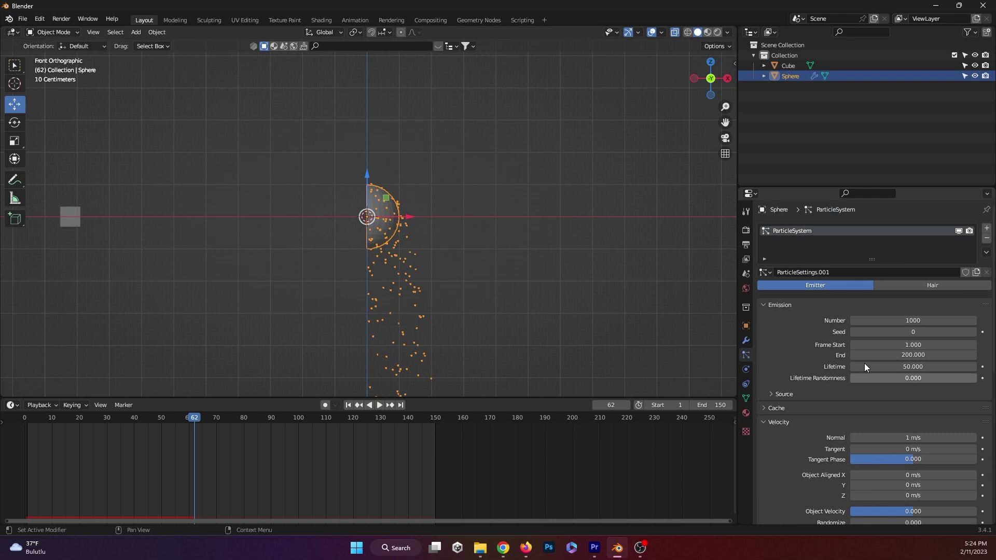
{"action": "scroll", "coordinate": [828, 432], "scroll_direction": "down", "scroll_amount": 2}
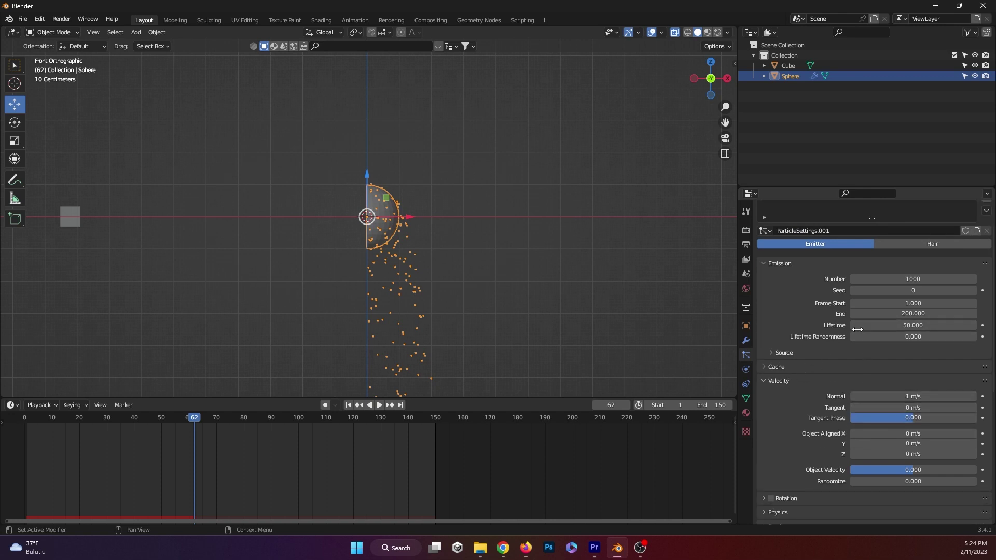
{"action": "scroll", "coordinate": [864, 356], "scroll_direction": "down", "scroll_amount": 11}
{"action": "left_click", "coordinate": [853, 404]}
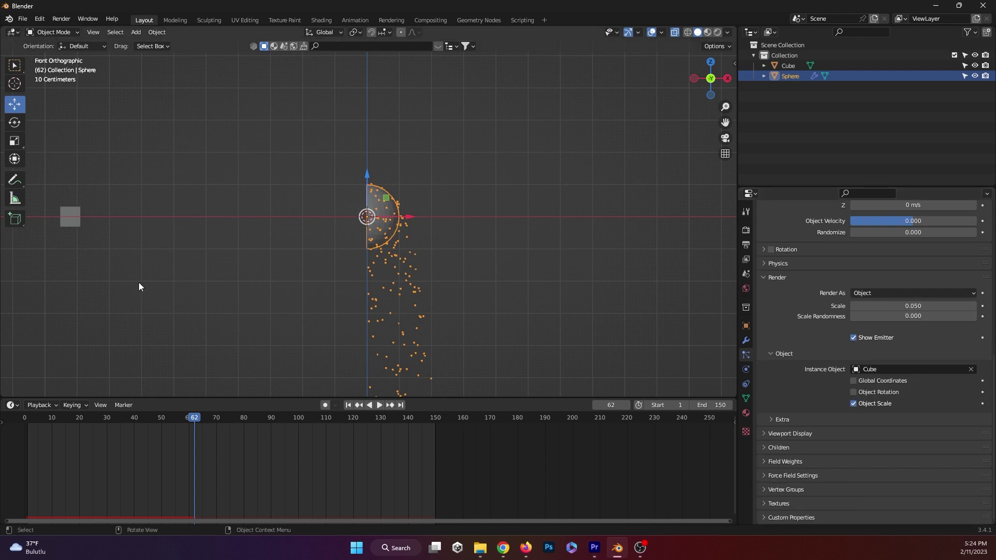
Try scaling the source cube down and check the particle size at frame 63
{"action": "left_click", "coordinate": [74, 223]}
{"action": "key", "text": "s"}
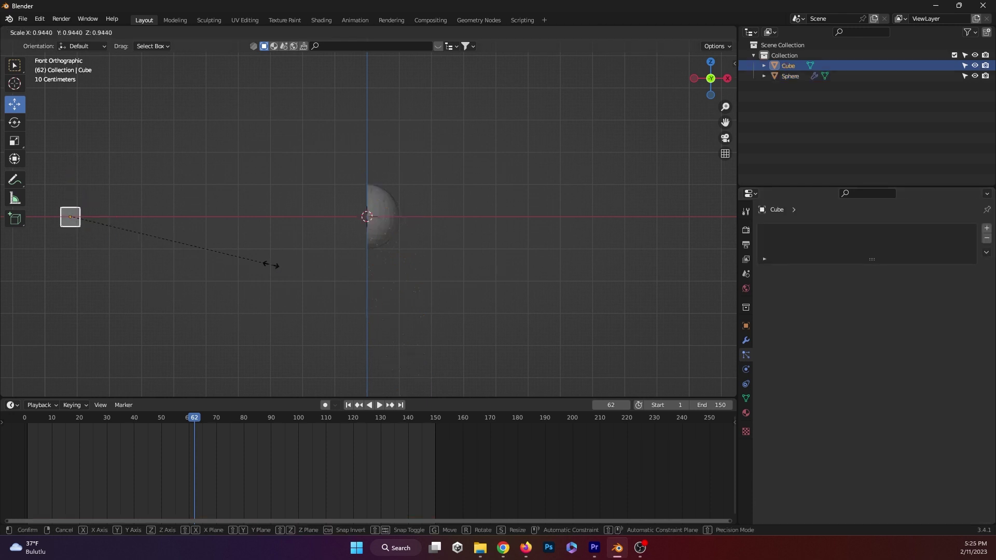
{"action": "left_click", "coordinate": [183, 244]}
{"action": "mouse_move", "coordinate": [182, 426]}
{"action": "left_mouse_down"}
{"action": "mouse_move", "coordinate": [262, 422]}
{"action": "mouse_move", "coordinate": [197, 423]}
{"action": "left_mouse_up"}
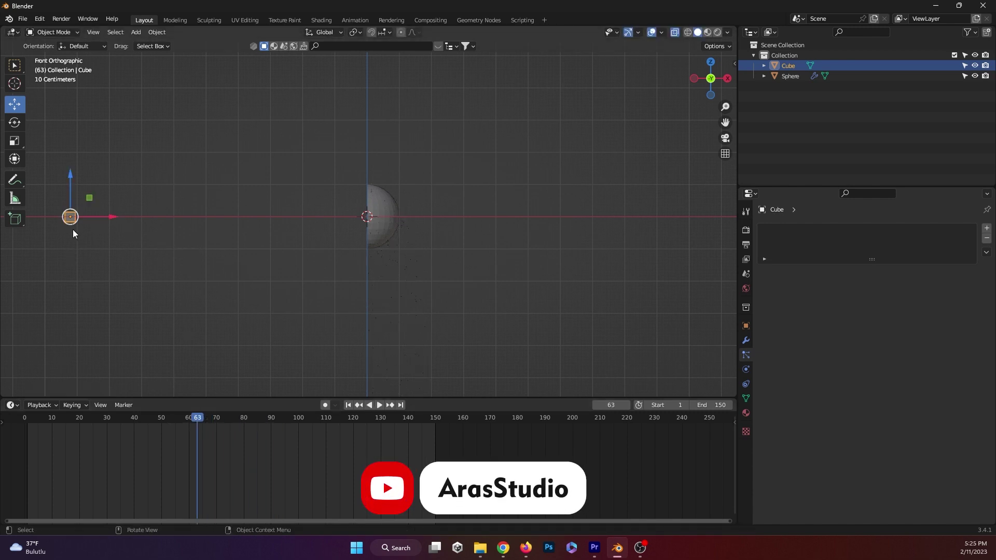
Scale the source cube up to enlarge the particles and replay the animation from the start
{"action": "key", "text": "s"}
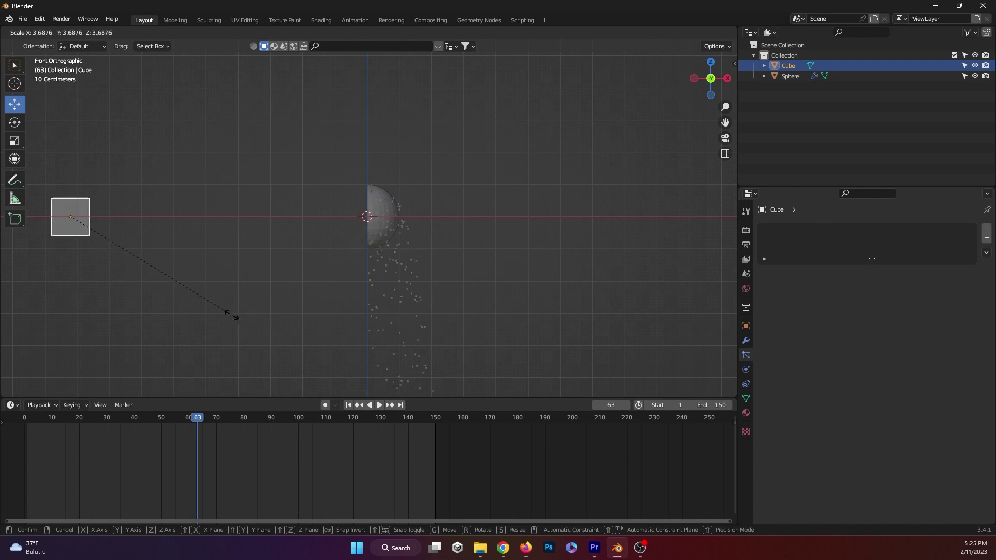
{"action": "left_click", "coordinate": [261, 343]}
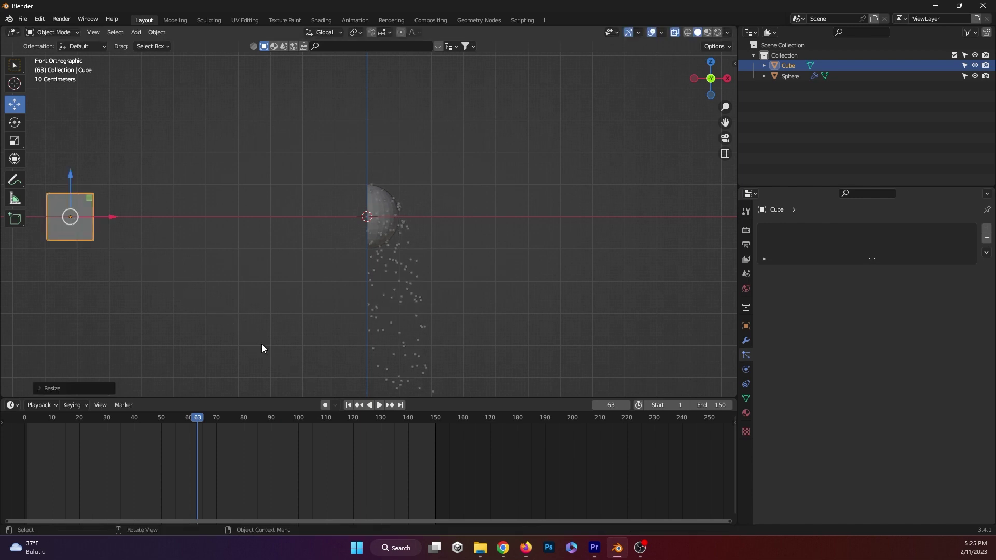
{"action": "left_click_drag", "start_coordinate": [191, 420], "coordinate": [23, 417]}
{"action": "key", "text": "space"}
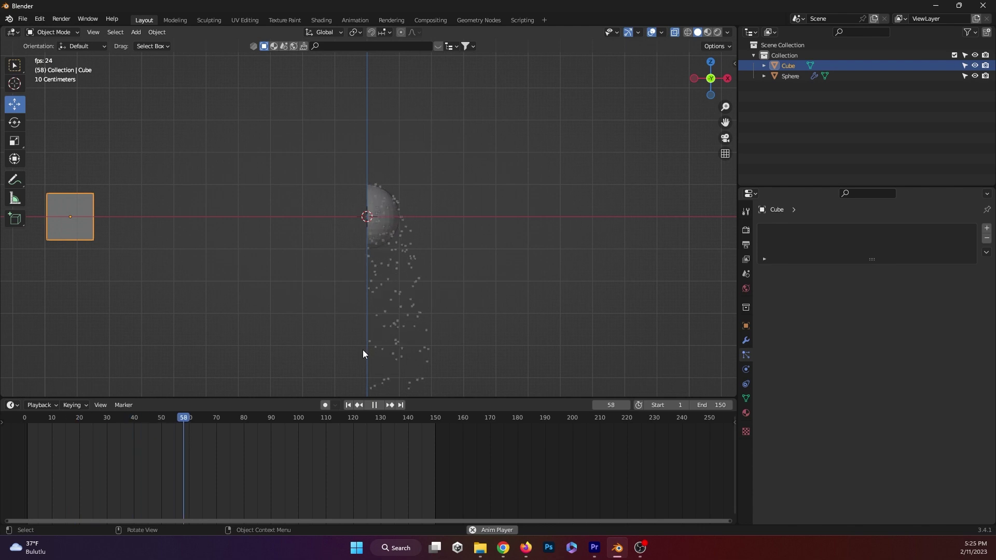
{"action": "key", "text": "space"}
{"action": "key", "text": "alt+Tab"}
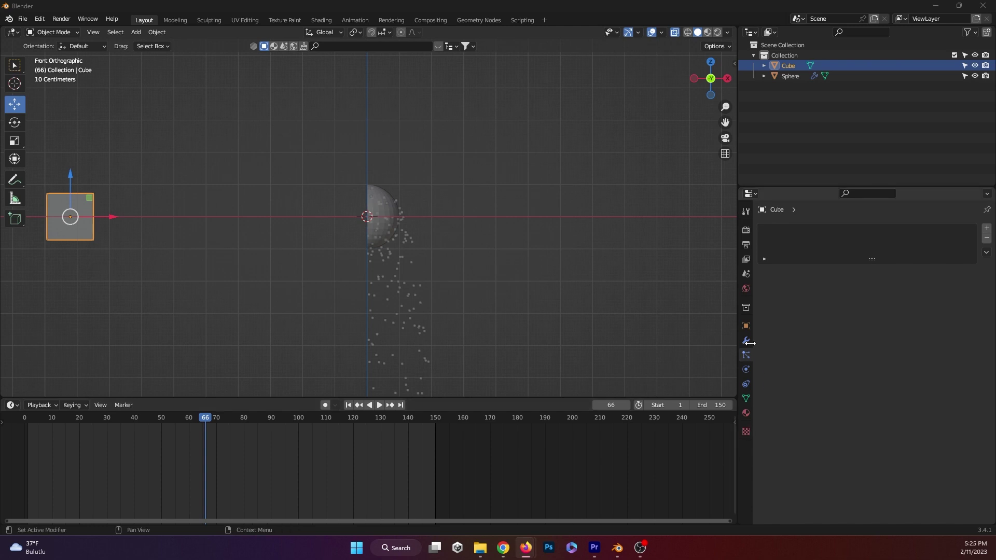
Set the Gravity field weight of the half sphere's particle system to 0
{"action": "left_click", "coordinate": [381, 220]}
{"action": "scroll", "coordinate": [760, 409], "scroll_direction": "down", "scroll_amount": 10}
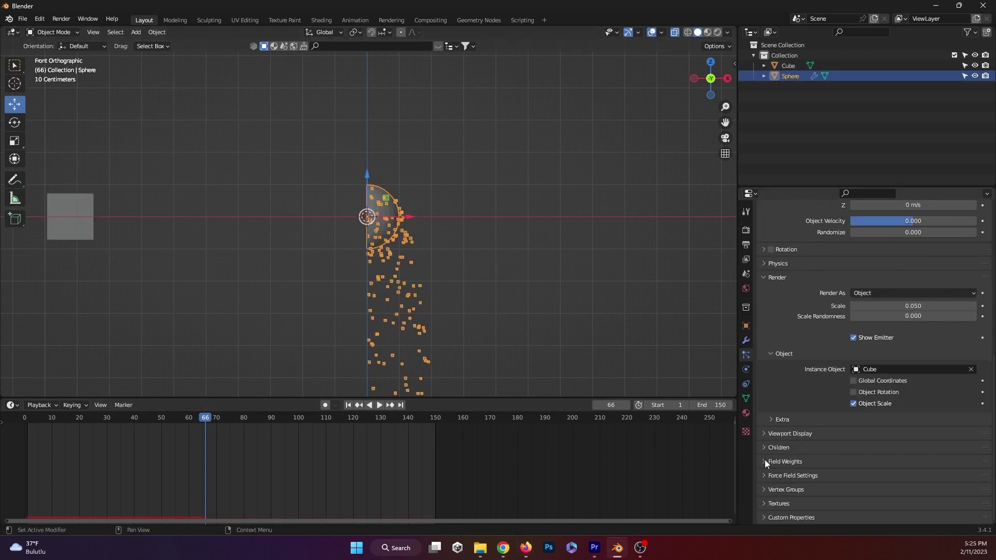
{"action": "left_click", "coordinate": [761, 461]}
{"action": "scroll", "coordinate": [891, 484], "scroll_direction": "down", "scroll_amount": 4}
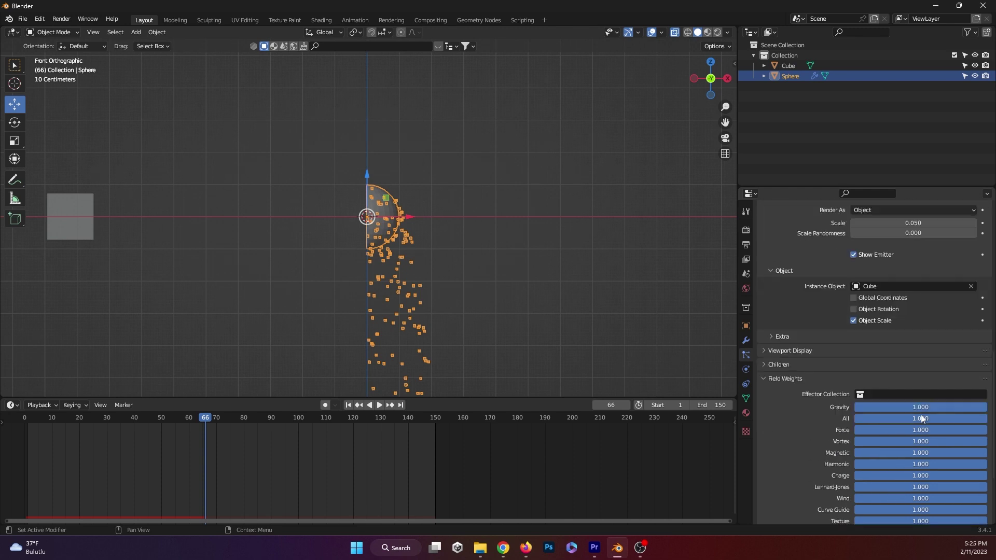
{"action": "left_click_drag", "start_coordinate": [928, 407], "coordinate": [798, 406]}
Play the animation from the start to check how the particles spread without gravity
{"action": "key", "text": "shift+Left"}
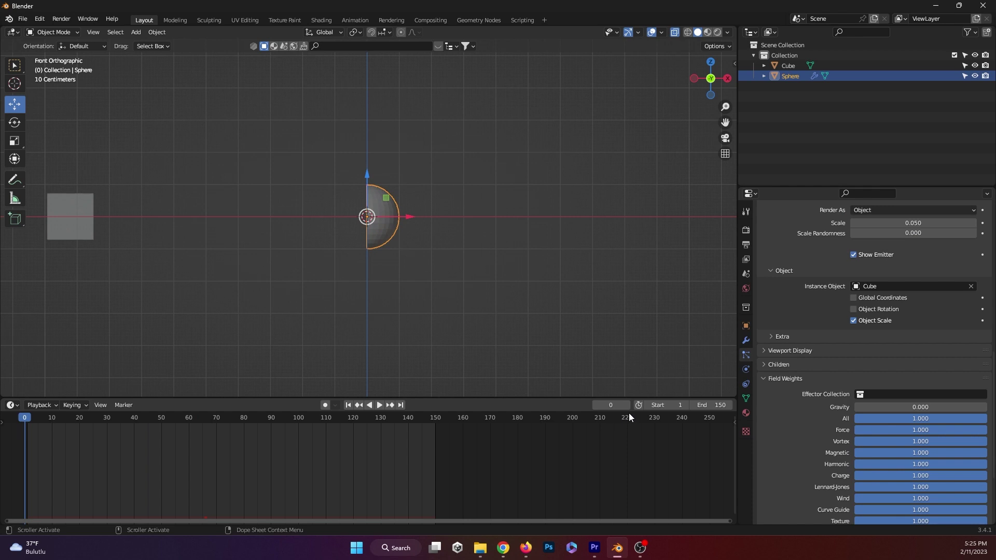
{"action": "key", "text": "space"}
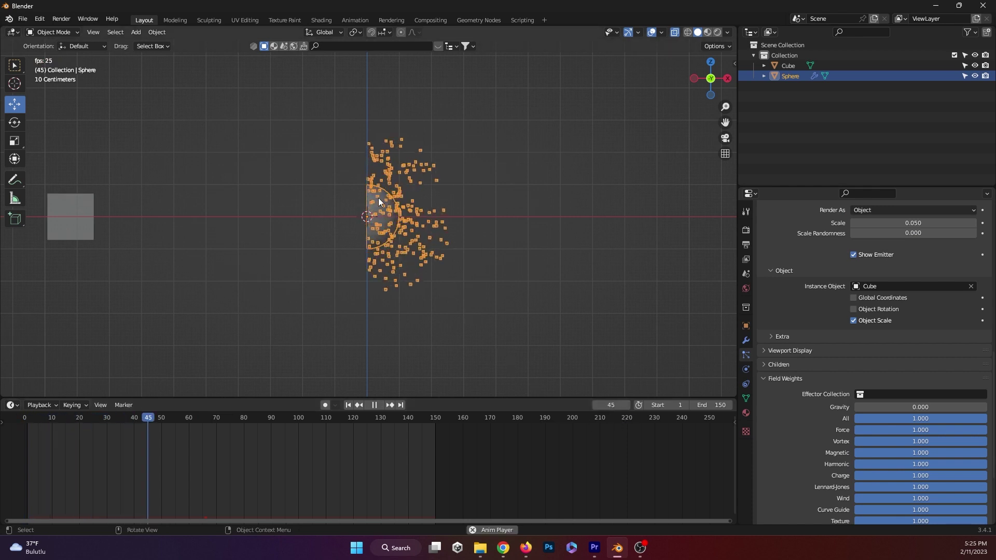
{"action": "left_click_drag", "start_coordinate": [864, 407], "coordinate": [812, 407]}
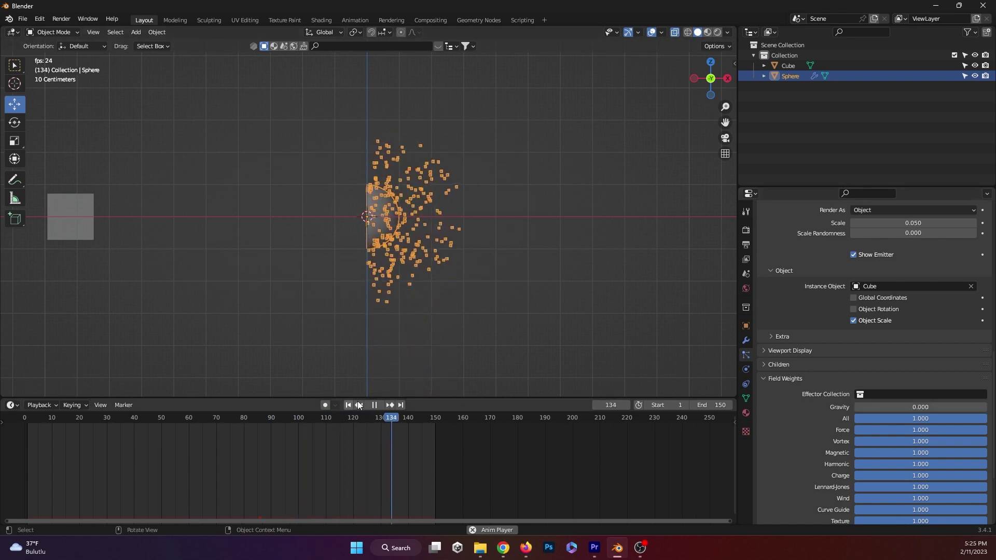
{"action": "key", "text": "space"}
{"action": "key", "text": "alt+Tab"}
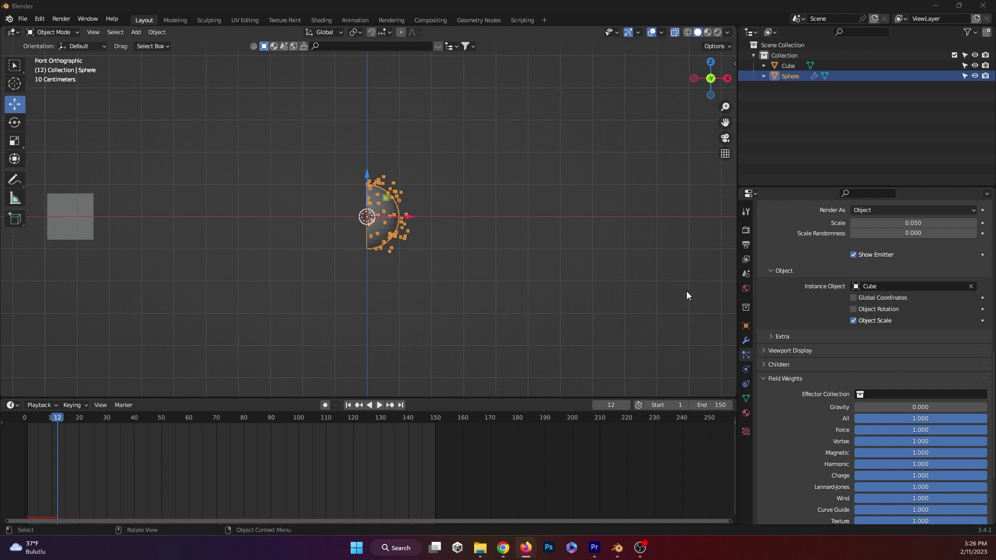
Try a Normal velocity of 0.25 m/s on the half sphere's particle system and play the animation
{"action": "scroll", "coordinate": [820, 352], "scroll_direction": "up", "scroll_amount": 15}
{"action": "scroll", "coordinate": [806, 367], "scroll_direction": "down", "scroll_amount": 5}
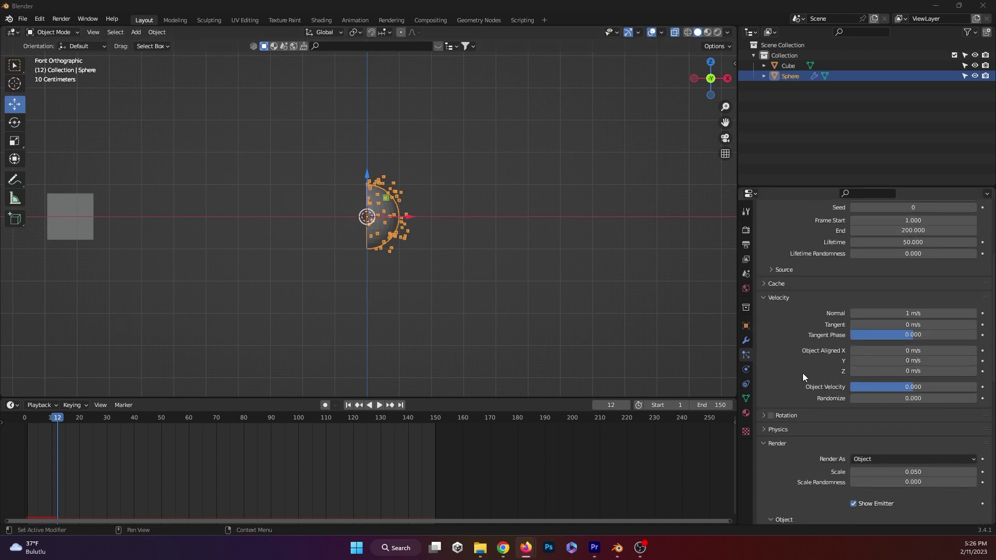
{"action": "left_click", "coordinate": [891, 312]}
{"action": "type", "text": ".25"}
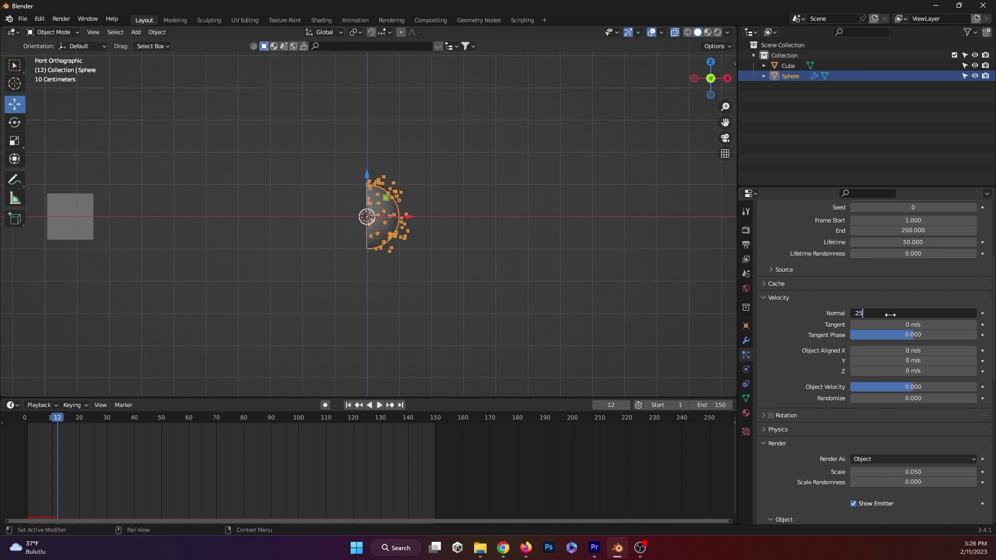
{"action": "key", "text": "Return"}
{"action": "left_click", "coordinate": [379, 405]}
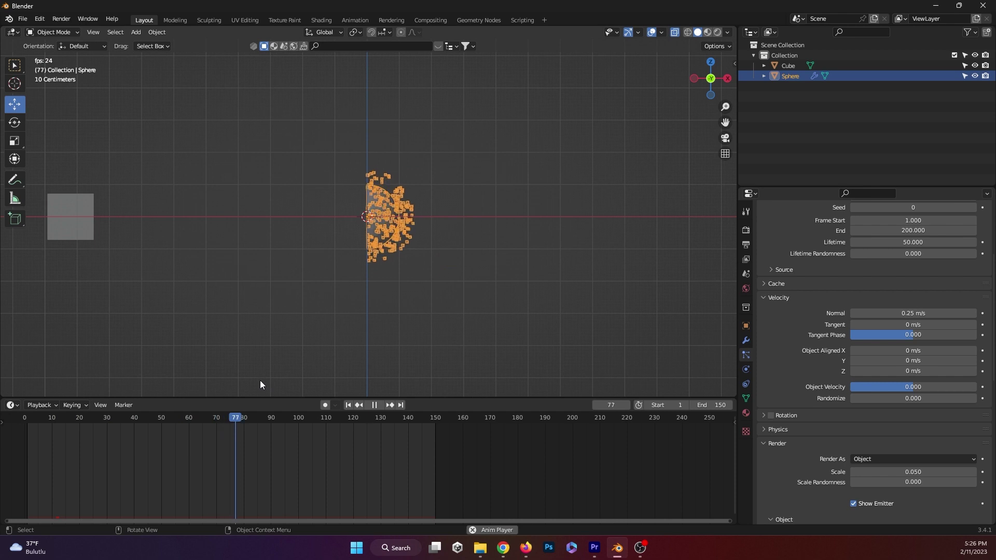
{"action": "key", "text": "space"}
Try raising the Normal velocity to 2.73 m/s and replay the animation from the start
{"action": "left_click_drag", "start_coordinate": [276, 418], "coordinate": [63, 419]}
{"action": "key", "text": "shift+Left"}
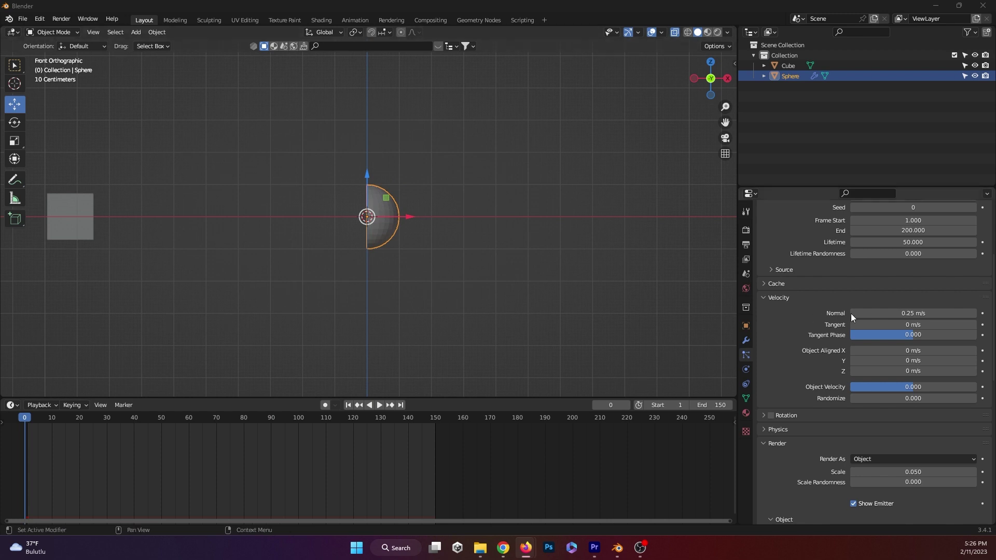
{"action": "left_click_drag", "start_coordinate": [913, 313], "coordinate": [928, 313]}
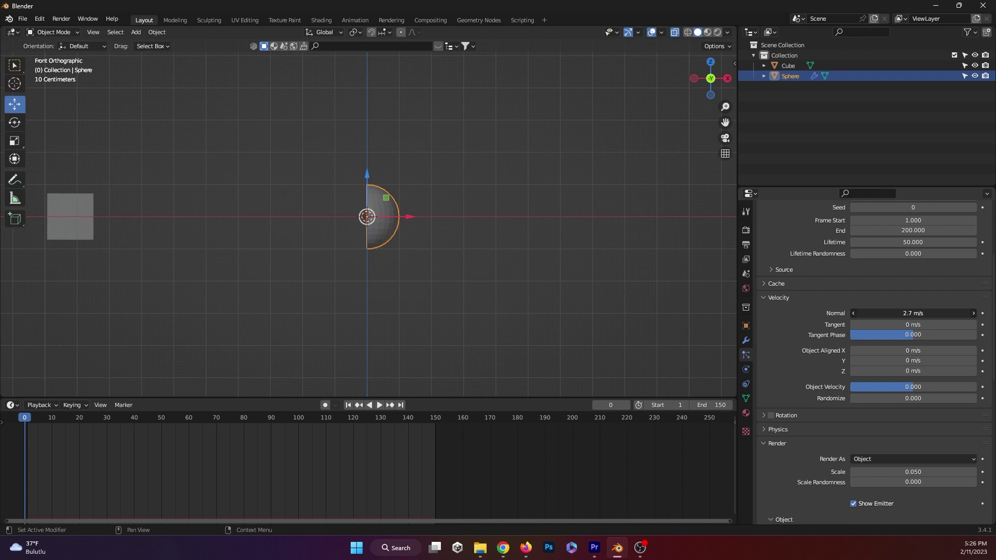
{"action": "key", "text": "space"}
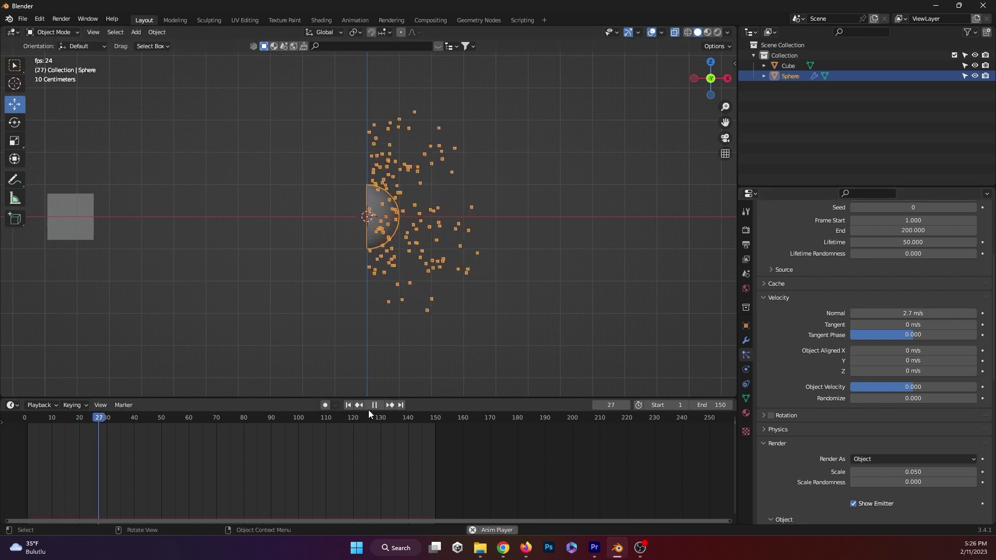
{"action": "mouse_move", "coordinate": [912, 313]}
{"action": "left_mouse_down"}
{"action": "mouse_move", "coordinate": [857, 313]}
{"action": "mouse_move", "coordinate": [910, 314]}
{"action": "left_mouse_up"}
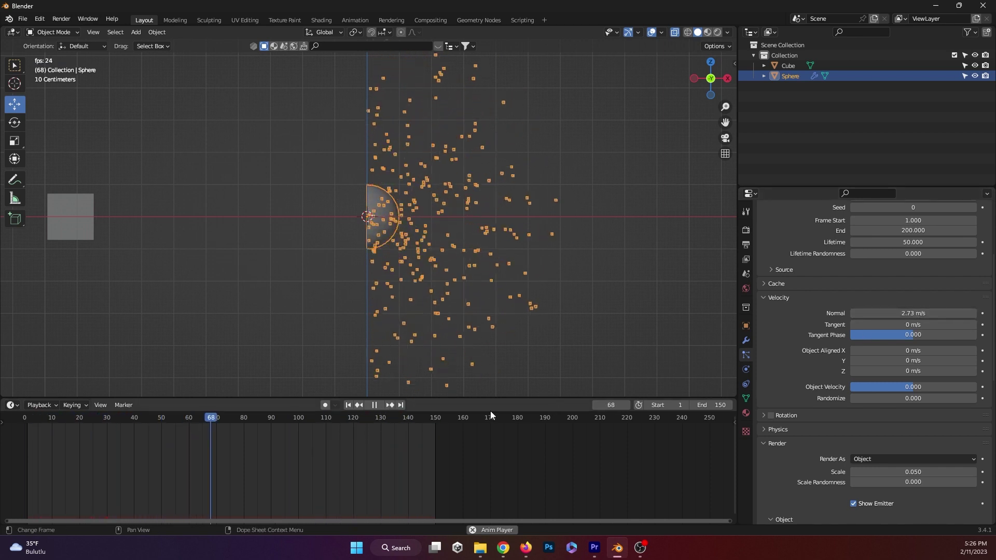
{"action": "key", "text": "space"}
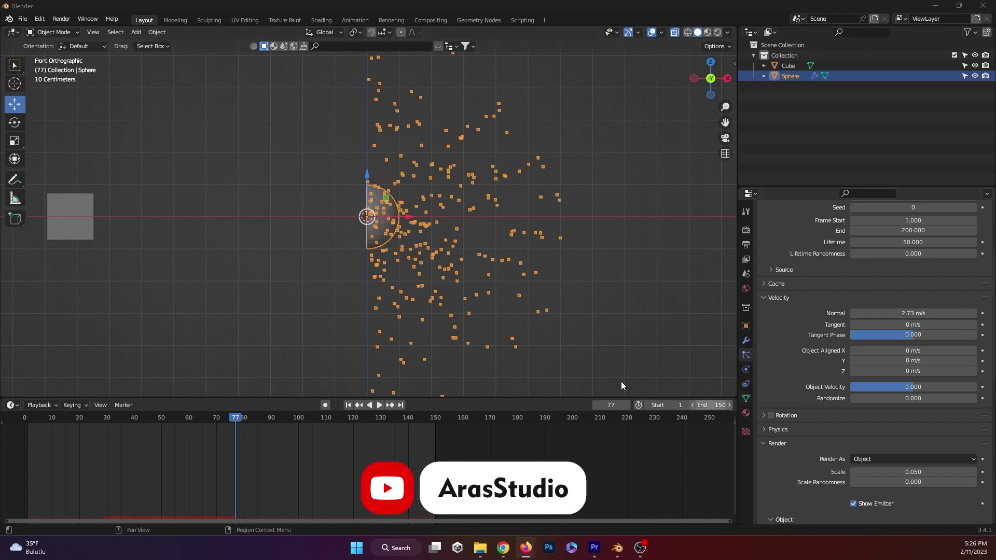
{"action": "left_click", "coordinate": [279, 296]}
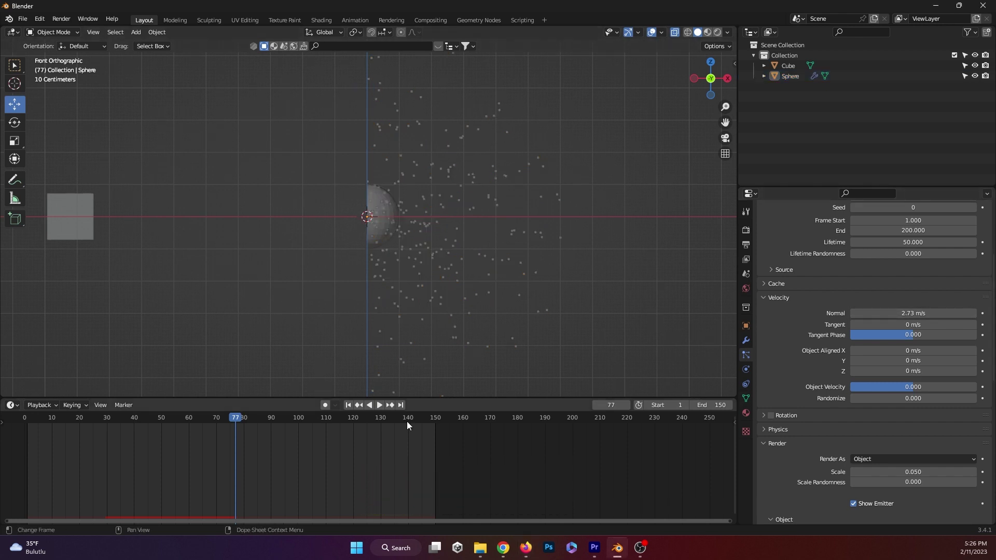
Try an Object Aligned X velocity of 7.07 m/s and replay the animation from the start
{"action": "left_click_drag", "start_coordinate": [913, 351], "coordinate": [959, 351]}
{"action": "key", "text": "shift+Left"}
{"action": "key", "text": "space"}
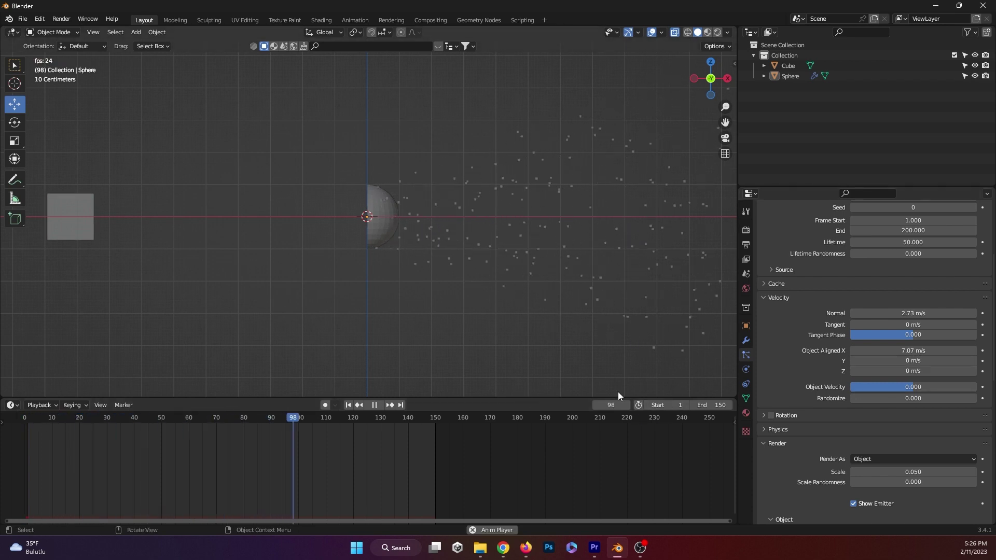
Try reducing the Normal velocity to 1.05 m/s while the animation plays, checking how narrow the particle stream is
{"action": "mouse_move", "coordinate": [926, 311]}
{"action": "left_mouse_down"}
{"action": "mouse_move", "coordinate": [906, 312]}
{"action": "mouse_move", "coordinate": [928, 314]}
{"action": "left_mouse_up"}
{"action": "left_click", "coordinate": [415, 234]}
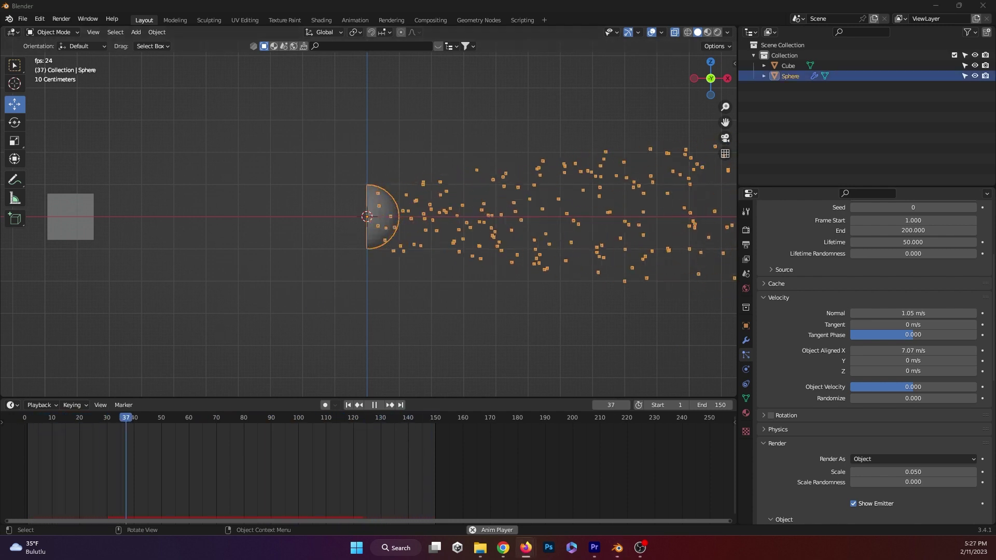
{"action": "left_click", "coordinate": [206, 234]}
{"action": "key", "text": "space"}
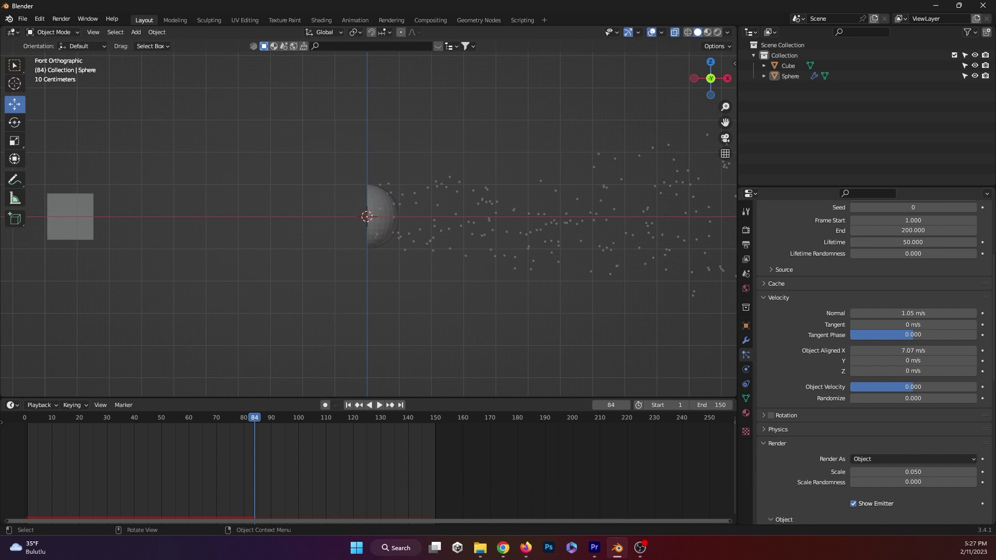
{"action": "key", "text": "alt+Tab"}
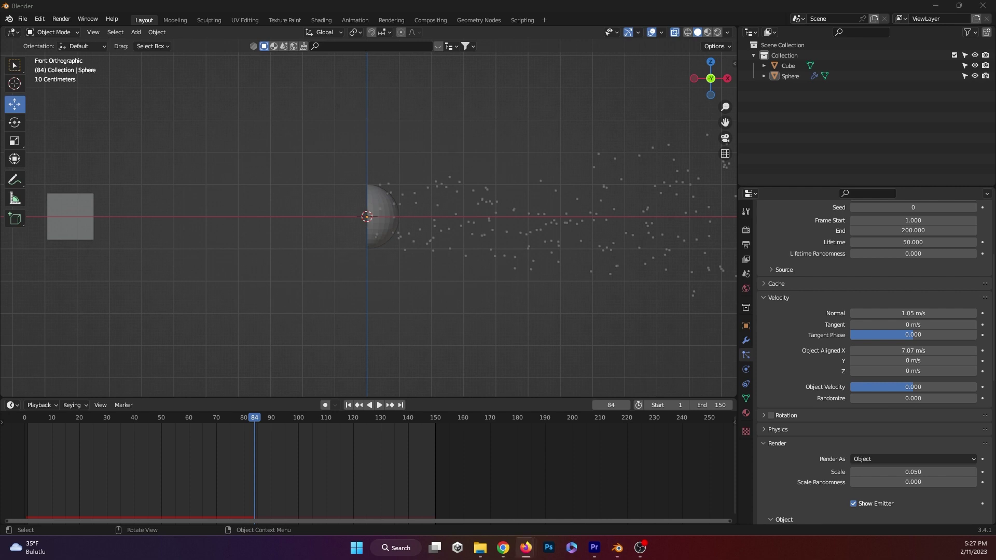
{"action": "left_click", "coordinate": [527, 313]}
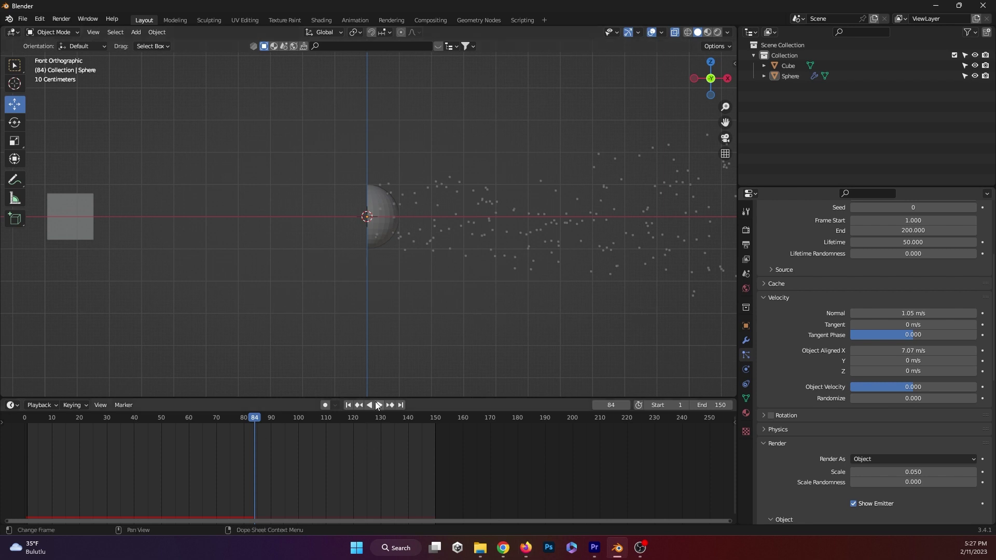
Try Object Aligned X velocities of 4 m/s and 2.44 m/s, checking each in playback
{"action": "left_click", "coordinate": [915, 349]}
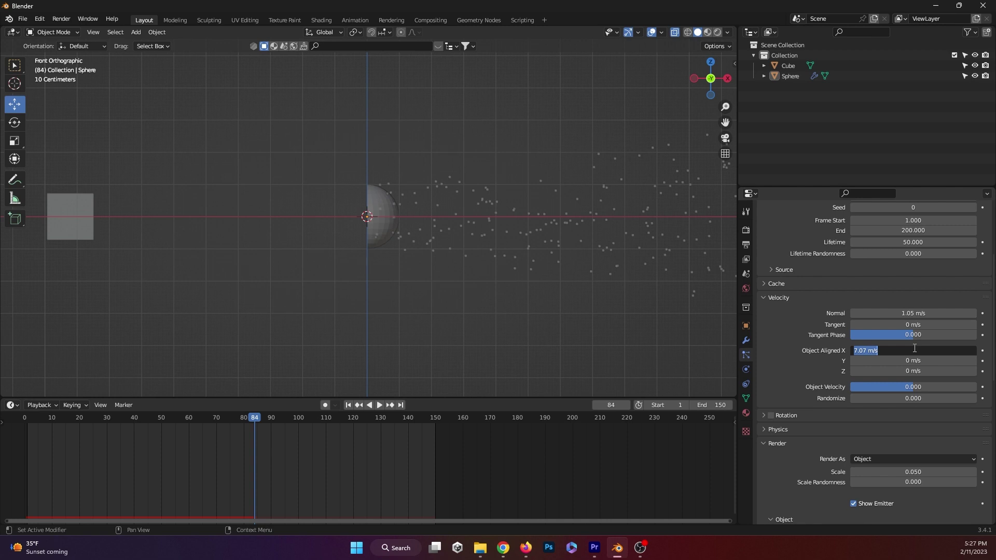
{"action": "key", "text": "Return"}
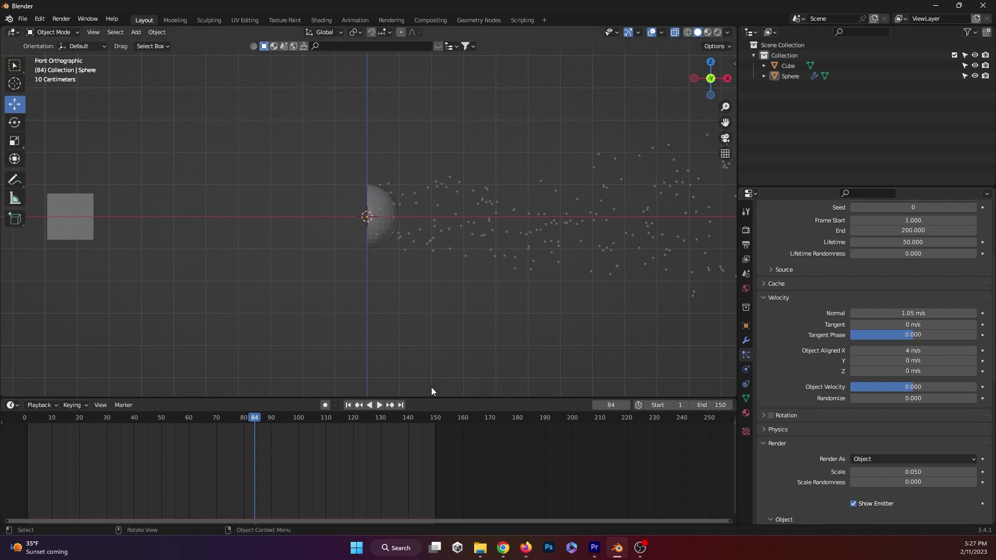
{"action": "key", "text": "space"}
{"action": "left_click_drag", "start_coordinate": [311, 423], "coordinate": [241, 419]}
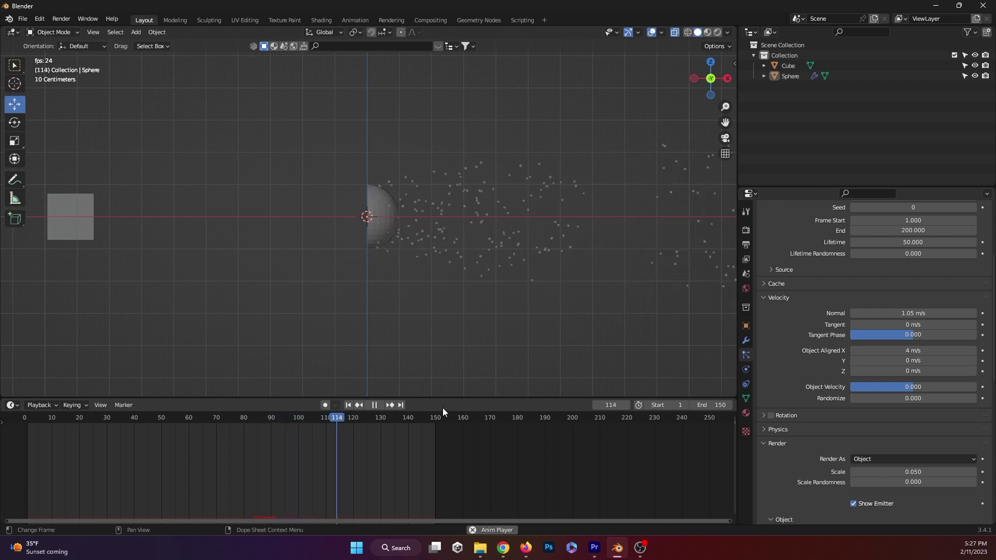
{"action": "left_click_drag", "start_coordinate": [920, 351], "coordinate": [838, 351]}
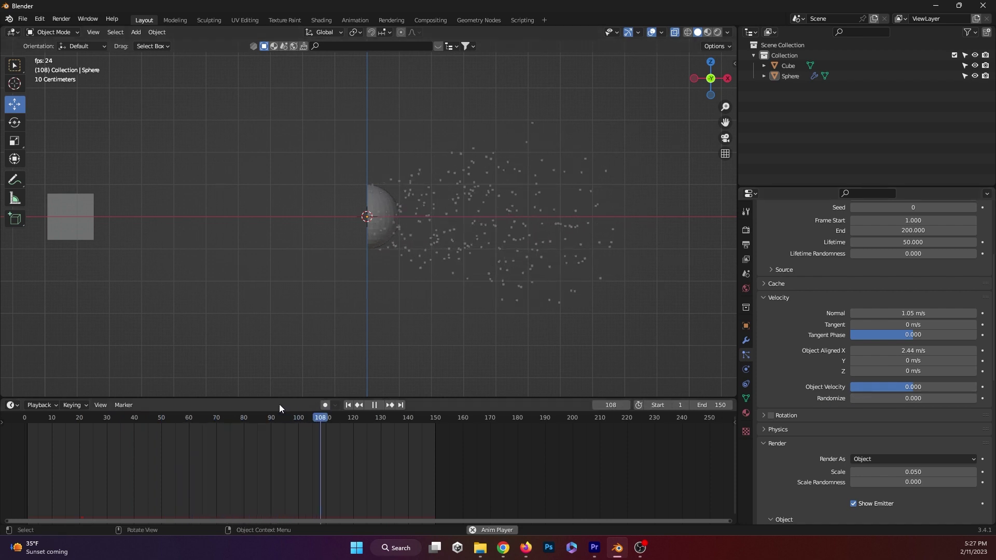
{"action": "key", "text": "space"}
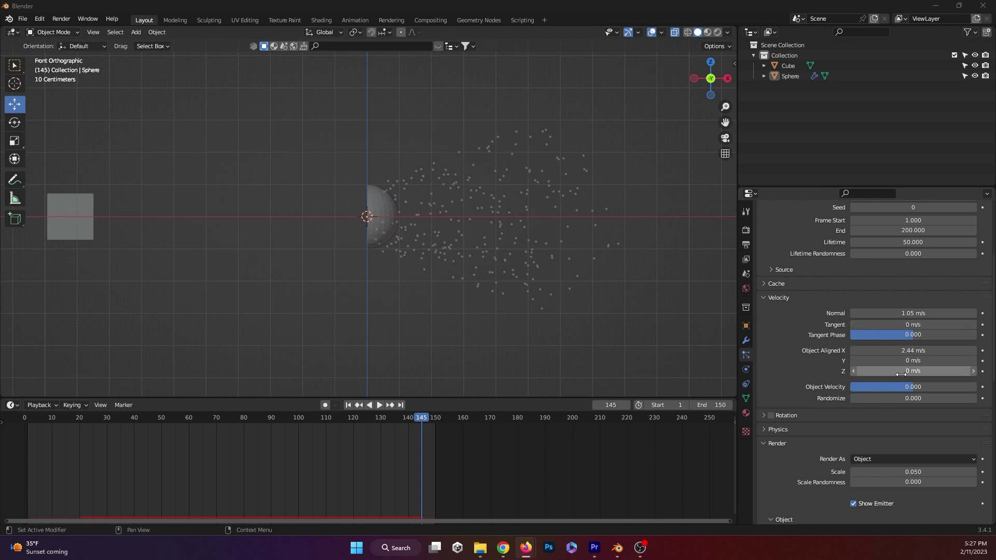
Try an Object Aligned X velocity of 2.09 m/s and replay the animation from frame 0
{"action": "left_click_drag", "start_coordinate": [909, 351], "coordinate": [897, 351]}
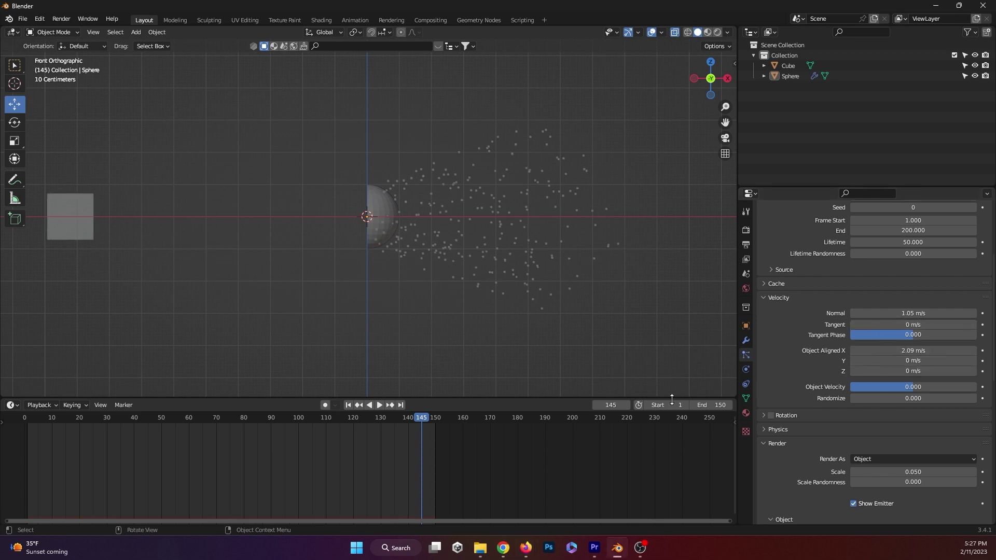
{"action": "left_click", "coordinate": [111, 419]}
{"action": "key", "text": "space"}
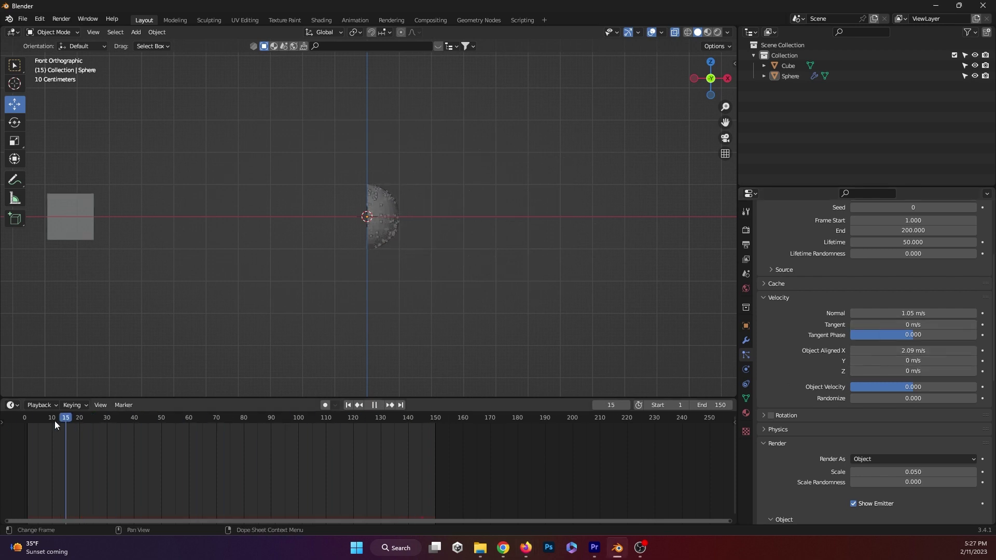
{"action": "left_click_drag", "start_coordinate": [54, 421], "coordinate": [25, 419]}
{"action": "key", "text": "space"}
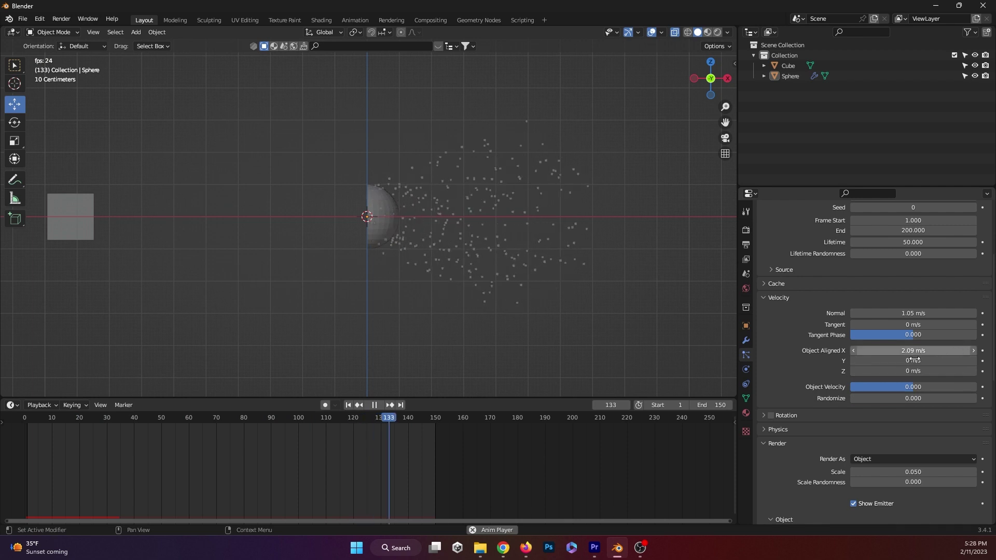
{"action": "key", "text": "space"}
{"action": "key", "text": "alt+Tab"}
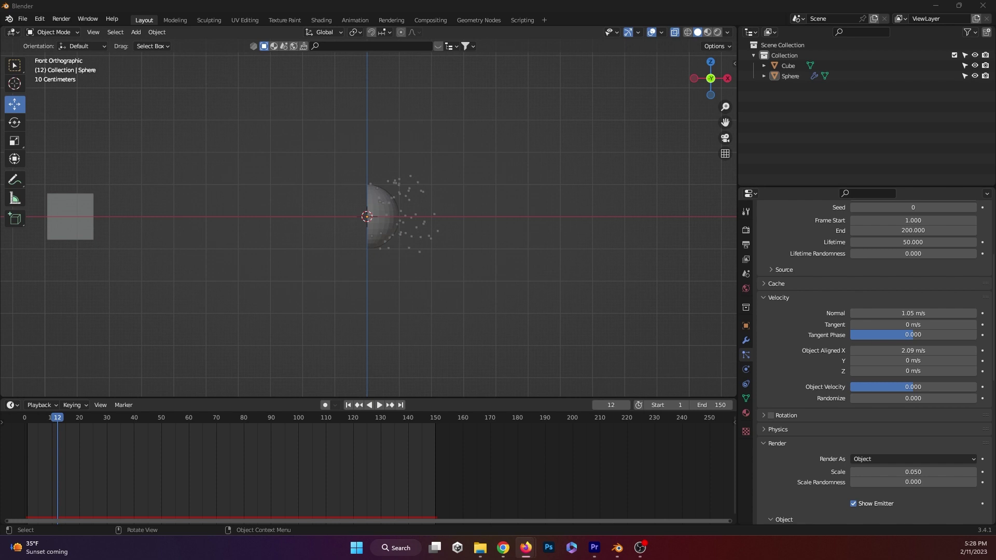
Try Normal velocities of 2.27, 0.67 and 1.22 m/s, comparing the particle spread in playback
{"action": "left_click_drag", "start_coordinate": [912, 313], "coordinate": [944, 314]}
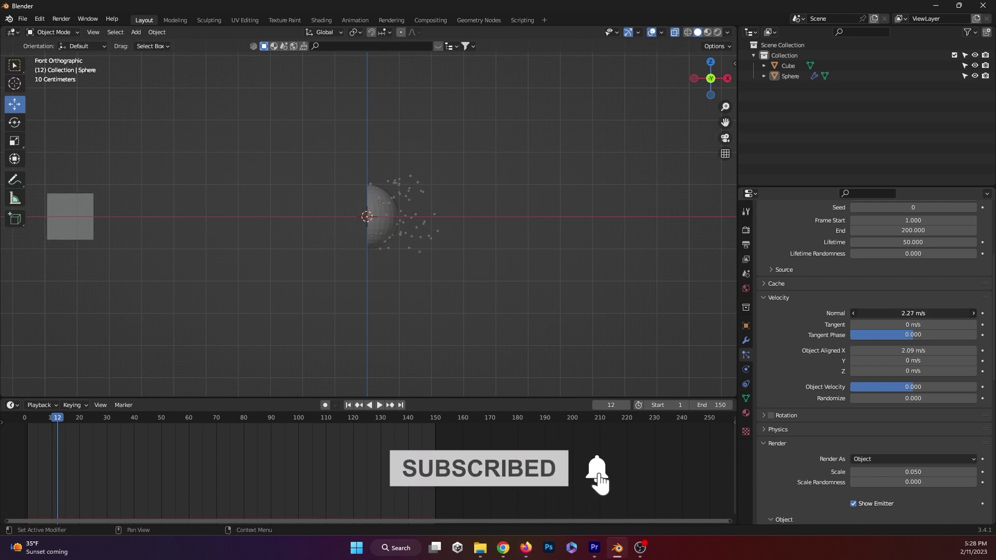
{"action": "key", "text": "space"}
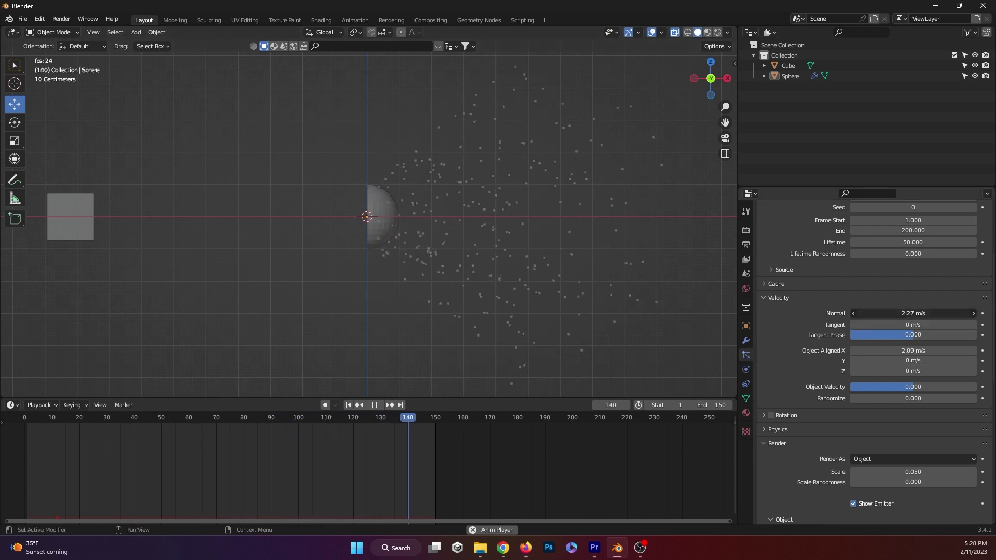
{"action": "left_click_drag", "start_coordinate": [889, 313], "coordinate": [847, 314]}
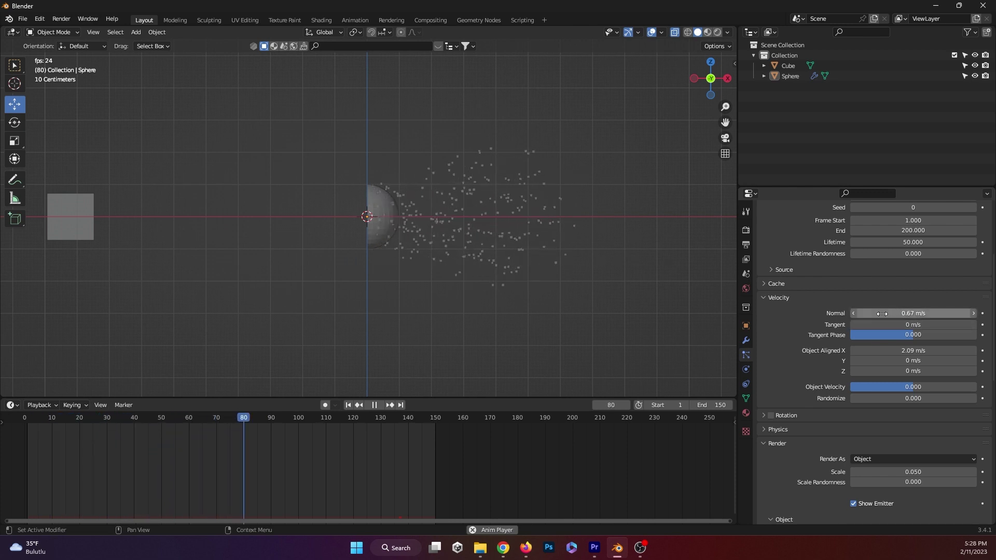
{"action": "left_click_drag", "start_coordinate": [913, 314], "coordinate": [933, 313]}
{"action": "key", "text": "space"}
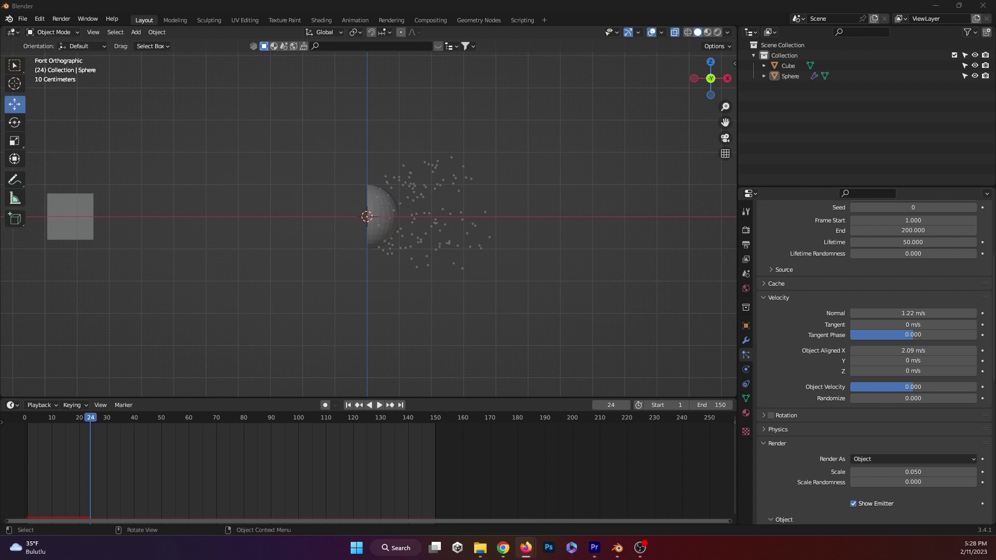
Set the velocity Randomize value to 0.650 and replay the animation from the start
{"action": "left_click", "coordinate": [857, 398]}
{"action": "type", "text": "0.29"}
{"action": "key", "text": "Return"}
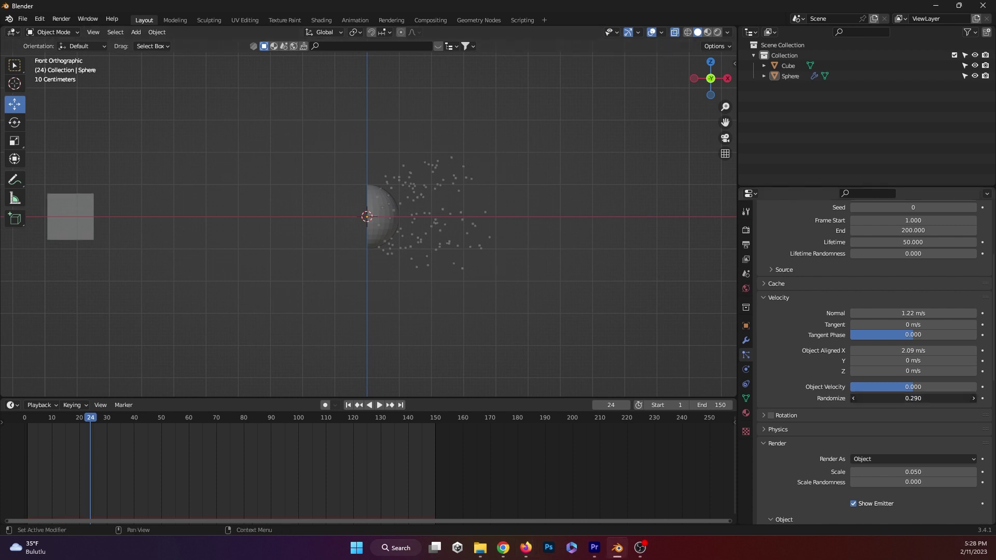
{"action": "left_click_drag", "start_coordinate": [876, 399], "coordinate": [876, 398]}
{"action": "key", "text": "shift+Left"}
{"action": "key", "text": "space"}
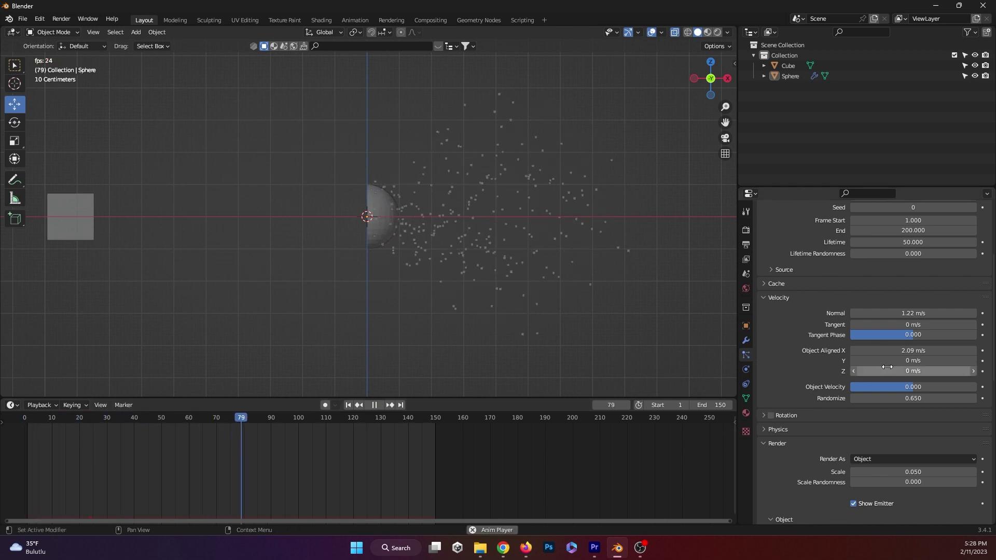
Adjust the Object Aligned X velocity to 2.22 m/s and the Normal velocity to 1.44 m/s, checking the spread in playback
{"action": "mouse_move", "coordinate": [903, 350]}
{"action": "left_mouse_down"}
{"action": "mouse_move", "coordinate": [889, 350]}
{"action": "mouse_move", "coordinate": [903, 357]}
{"action": "left_mouse_up"}
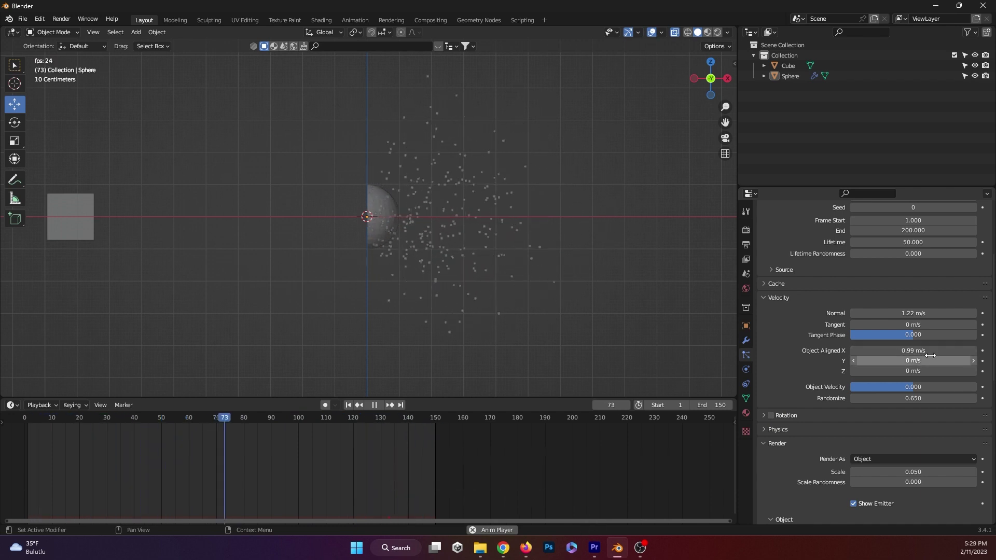
{"action": "left_click_drag", "start_coordinate": [923, 351], "coordinate": [962, 351]}
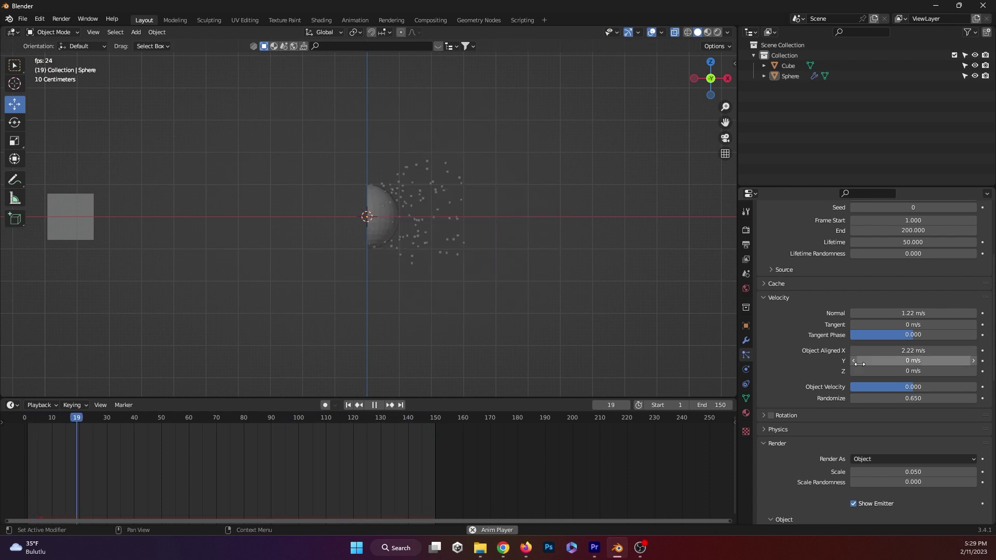
{"action": "left_click_drag", "start_coordinate": [903, 313], "coordinate": [911, 313]}
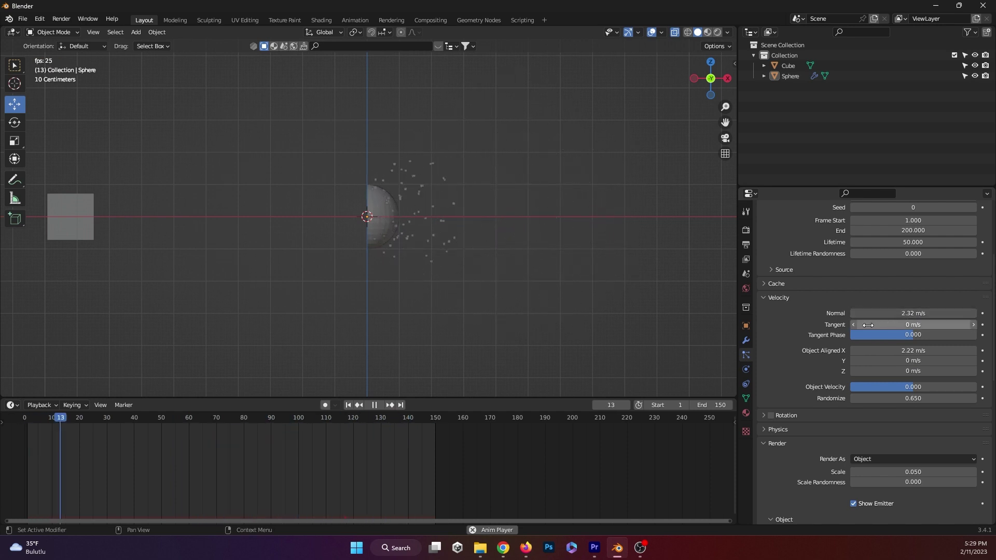
{"action": "left_click_drag", "start_coordinate": [900, 313], "coordinate": [896, 315]}
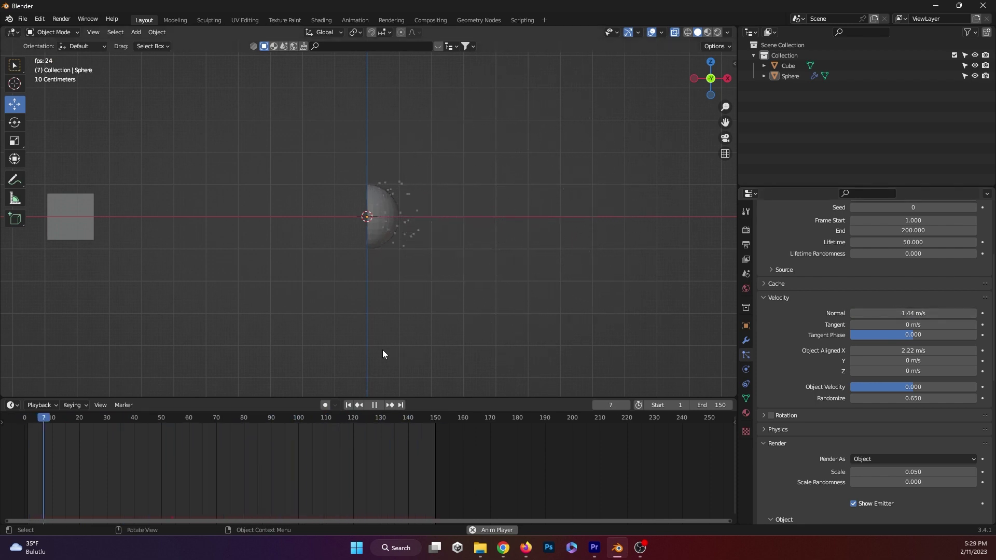
{"action": "key", "text": "space"}
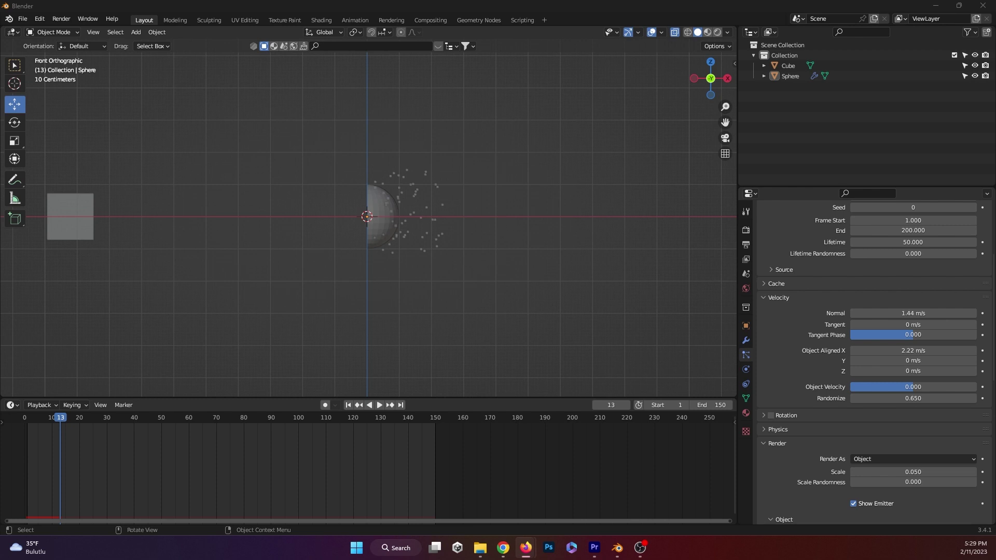
{"action": "left_click_drag", "start_coordinate": [55, 424], "coordinate": [31, 419]}
{"action": "key", "text": "space"}
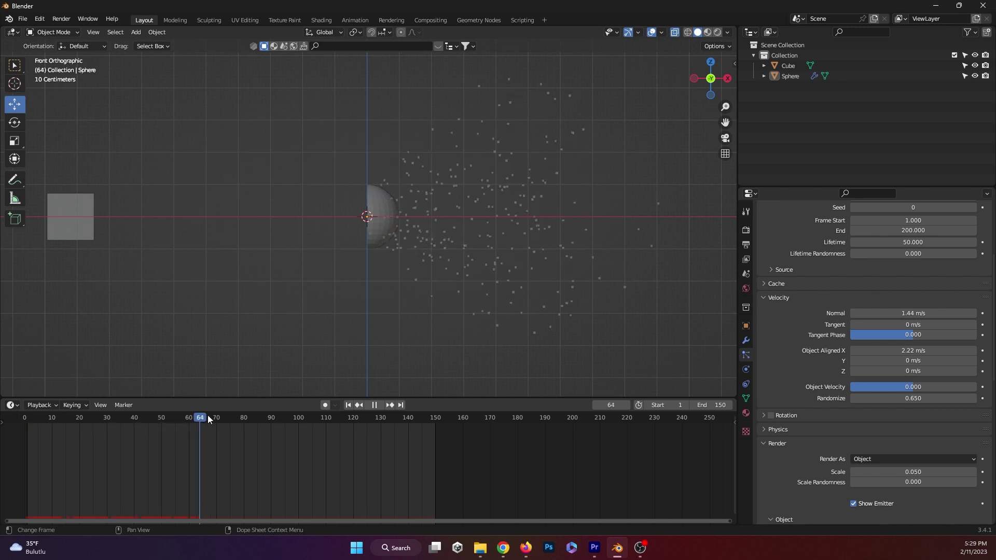
Scale the source cube up uniformly to about twice its size while the particle animation plays from the start
{"action": "key", "text": "shift+Left"}
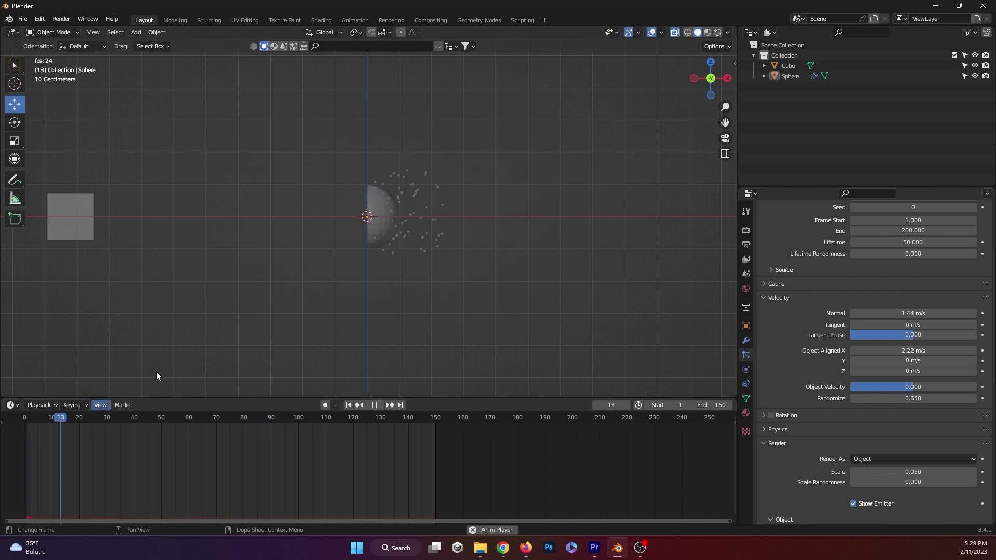
{"action": "left_click", "coordinate": [73, 216]}
{"action": "left_click", "coordinate": [471, 191]}
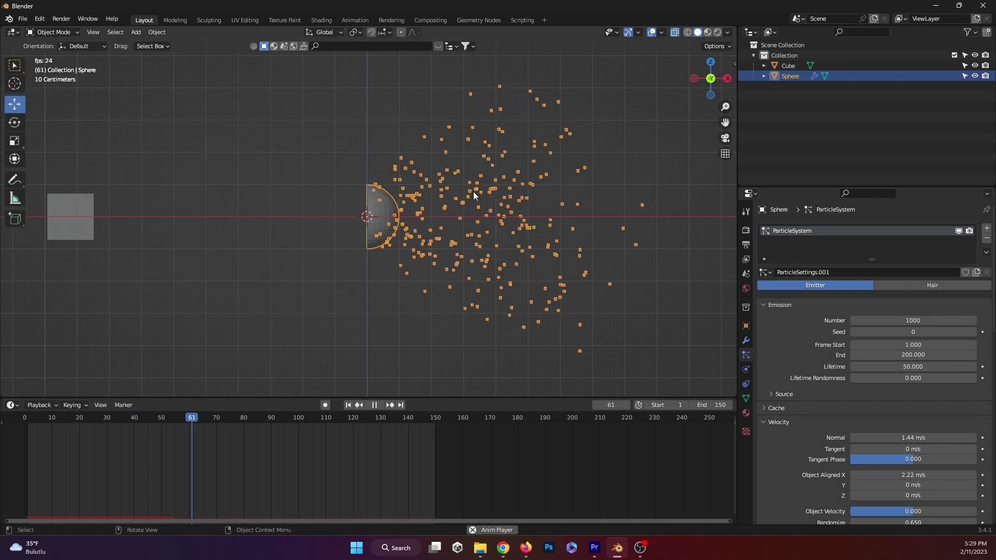
{"action": "left_click", "coordinate": [77, 220]}
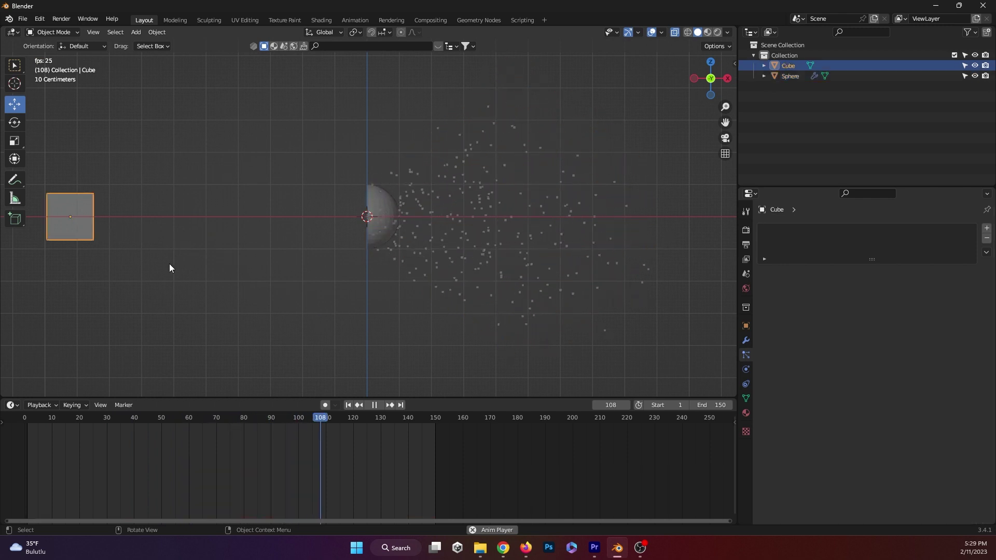
{"action": "key", "text": "s"}
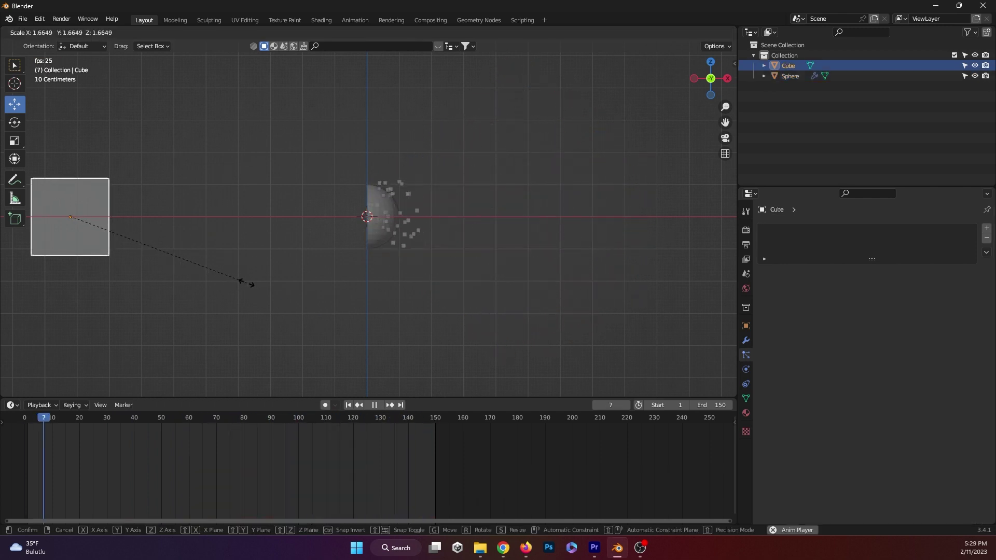
{"action": "left_click", "coordinate": [274, 288]}
{"action": "scroll", "coordinate": [468, 242], "scroll_direction": "down", "scroll_amount": 4}
{"action": "scroll", "coordinate": [455, 247], "scroll_direction": "up", "scroll_amount": 2}
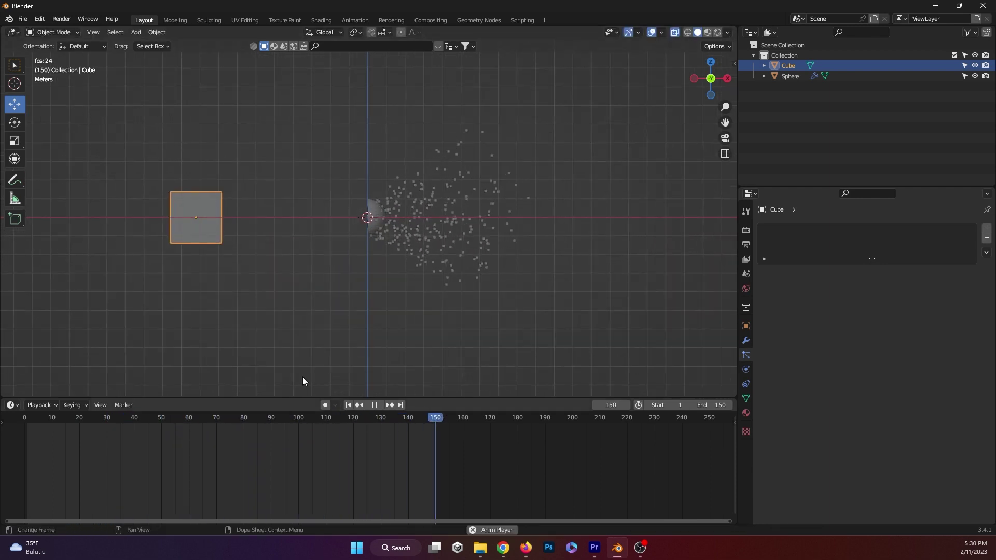
Try Object Aligned X velocities of 3.2 and 1.95 m/s on the half sphere in playback, settling on 2.11 m/s
{"action": "left_click", "coordinate": [405, 219]}
{"action": "key", "text": "space"}
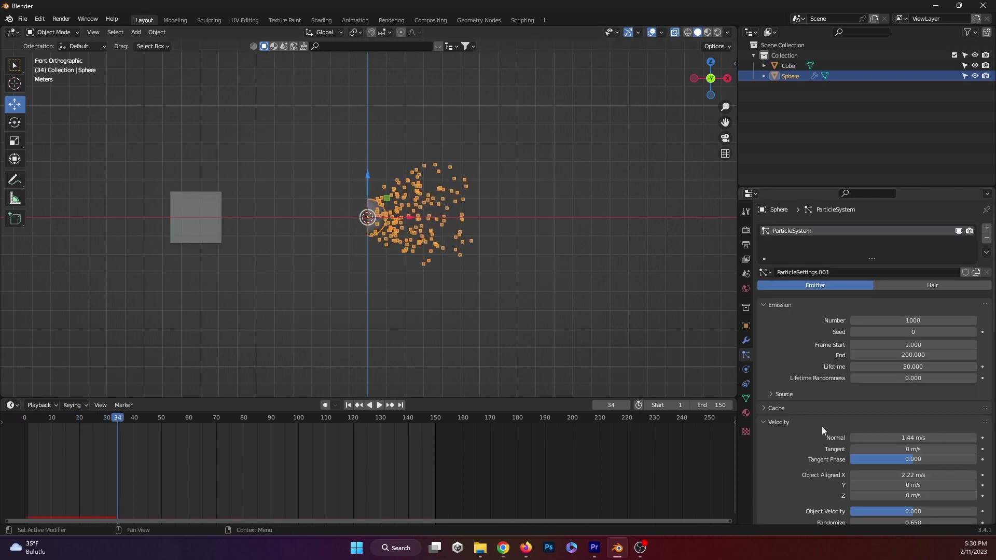
{"action": "left_click_drag", "start_coordinate": [904, 475], "coordinate": [920, 475]}
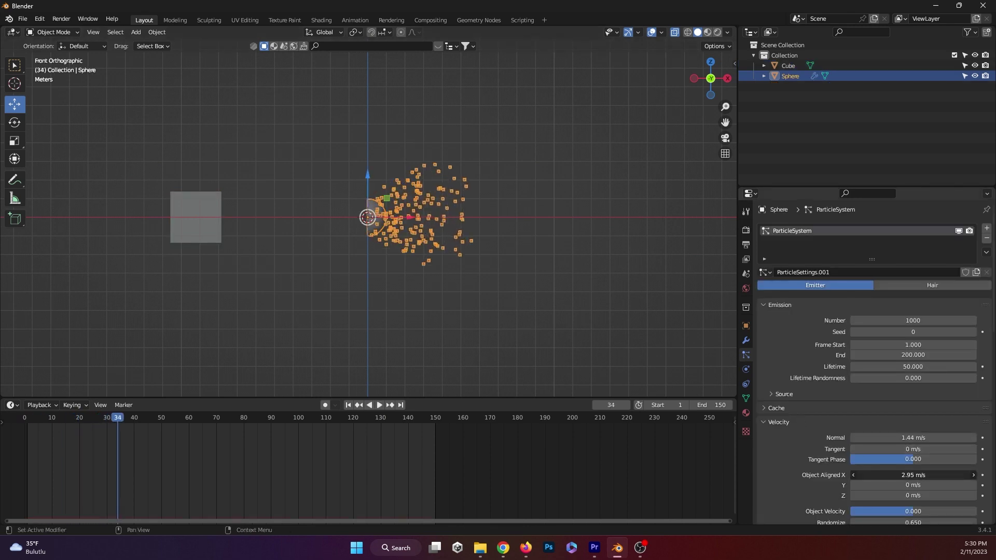
{"action": "key", "text": "space"}
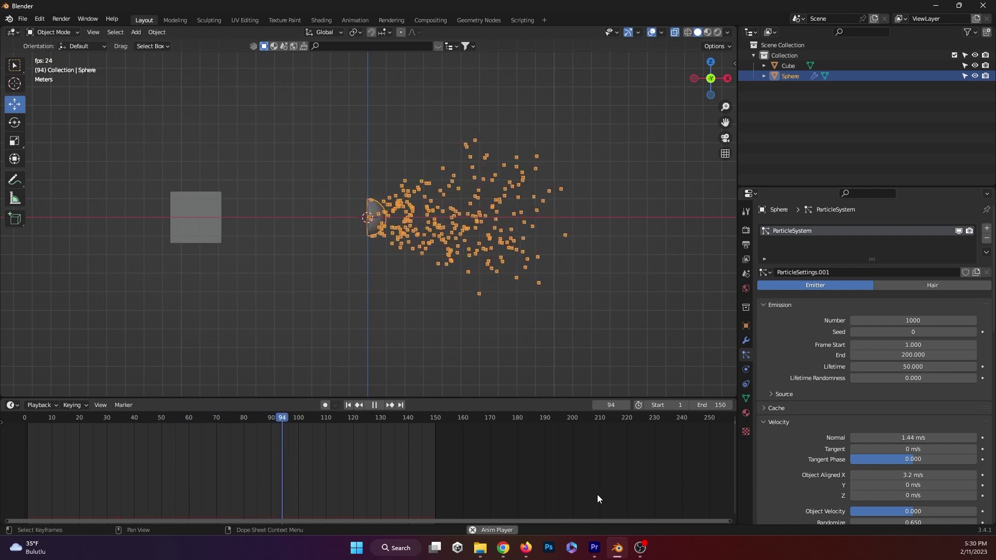
{"action": "left_click_drag", "start_coordinate": [907, 475], "coordinate": [876, 475]}
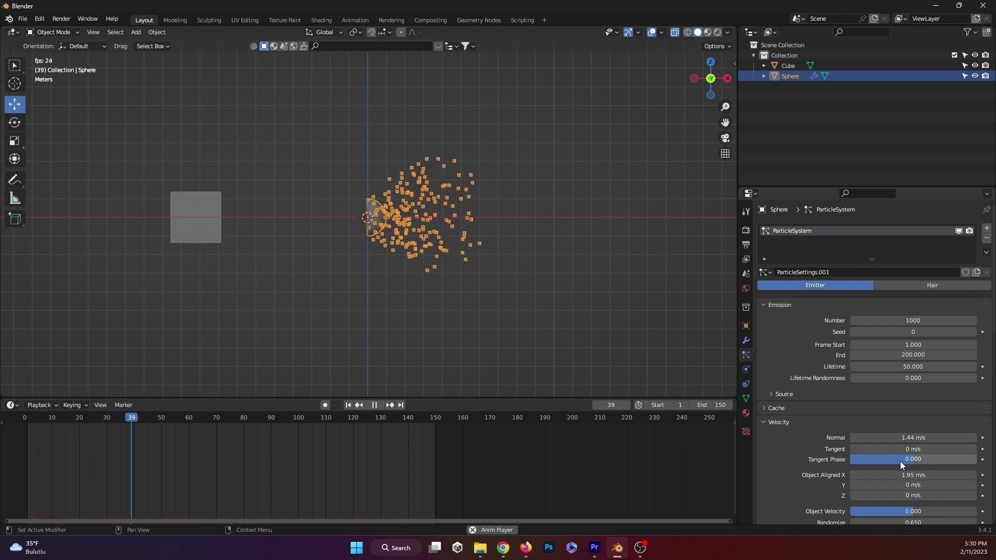
{"action": "left_click_drag", "start_coordinate": [956, 473], "coordinate": [965, 473]}
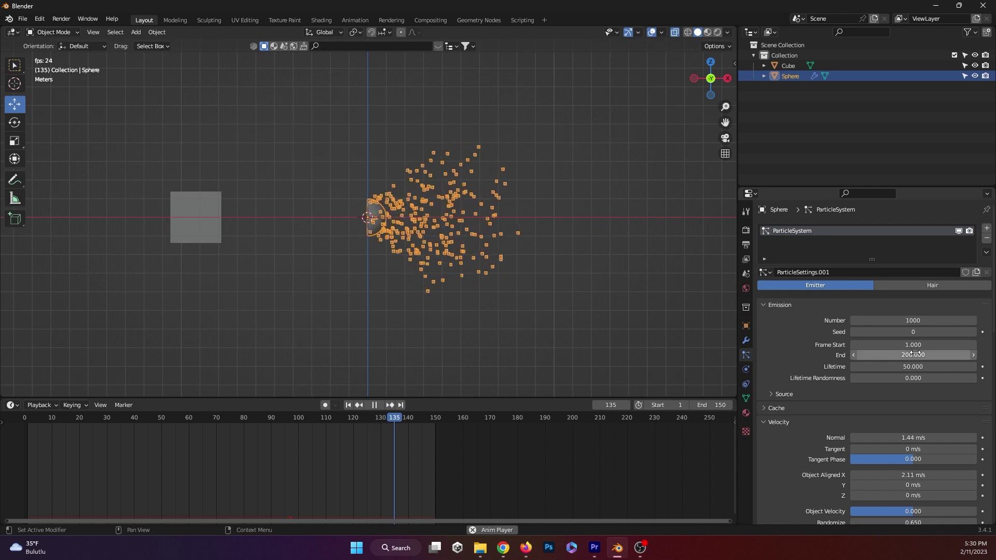
Try an emission range with Frame Start 11 and End 20, and watch the burst in playback
{"action": "left_click", "coordinate": [915, 346]}
{"action": "type", "text": "11"}
{"action": "left_click", "coordinate": [914, 352]}
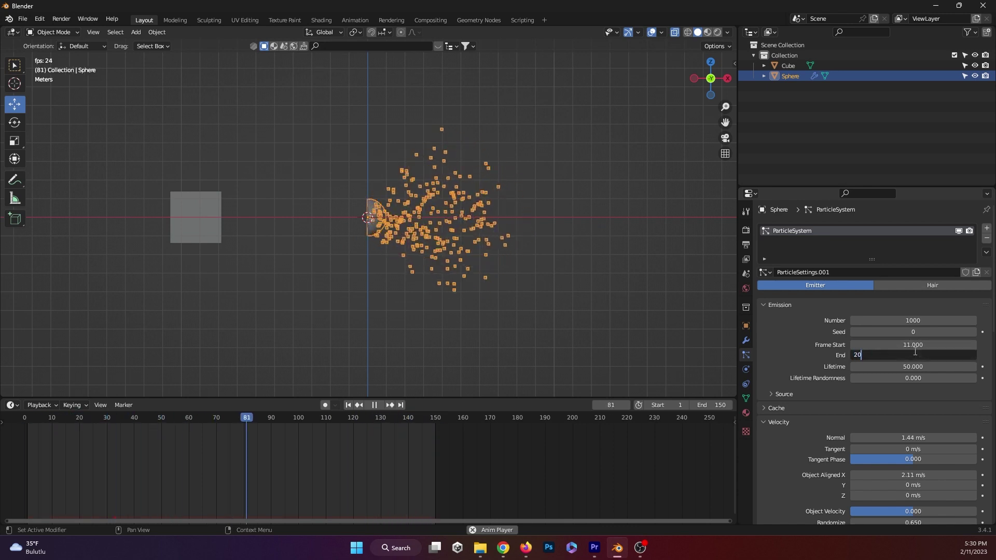
{"action": "type", "text": "20"}
{"action": "key", "text": "Return"}
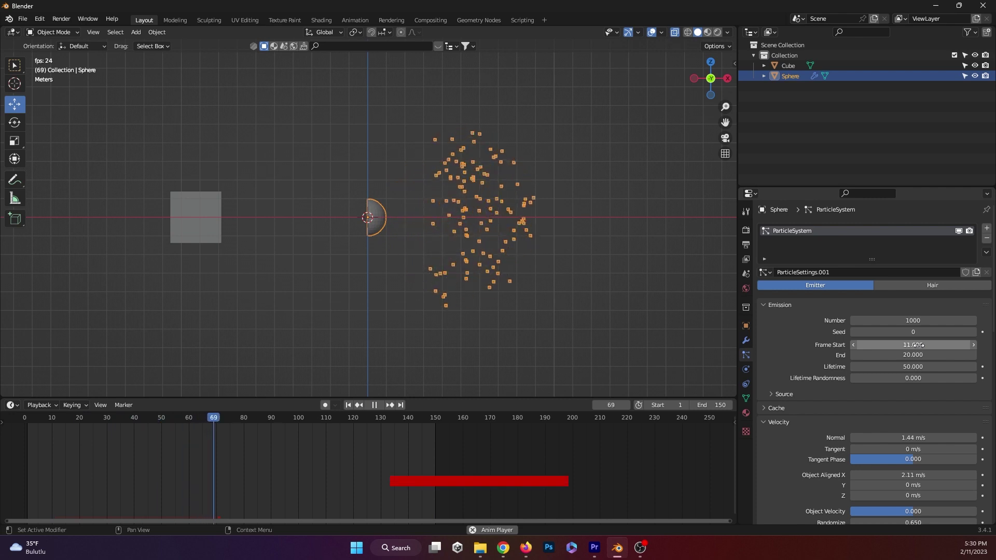
{"action": "key", "text": "space"}
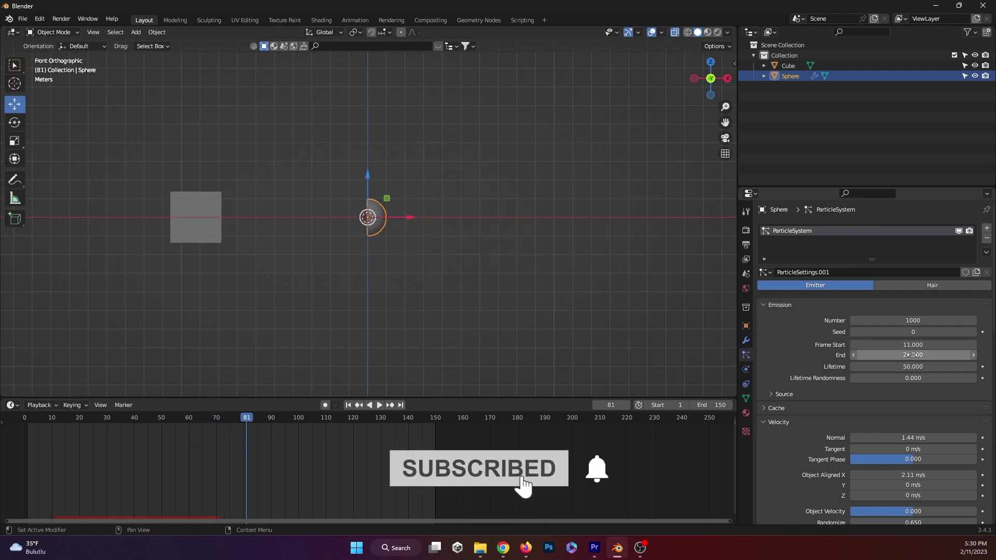
Try an emission End of 100 and replay the animation from the start
{"action": "left_click", "coordinate": [912, 354]}
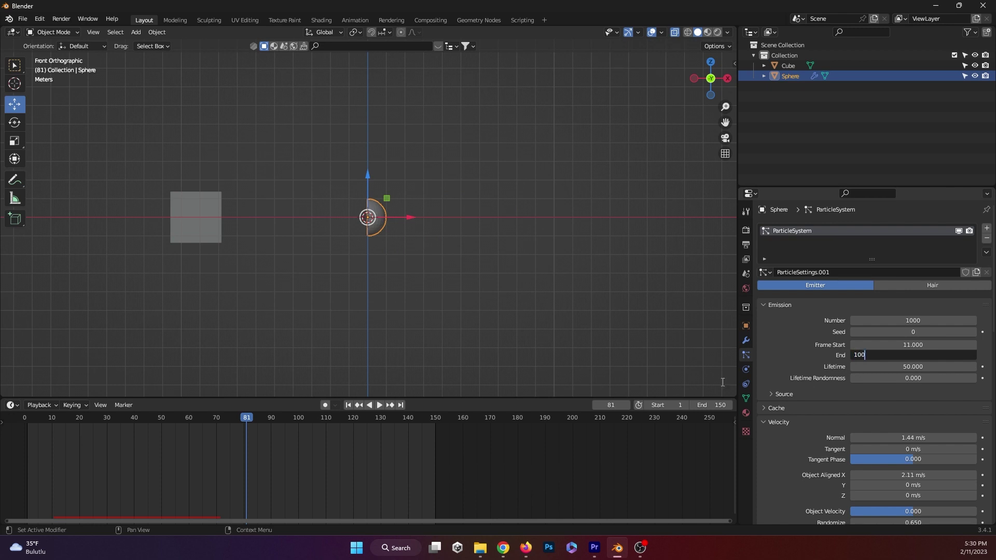
{"action": "type", "text": "100"}
{"action": "key", "text": "Return"}
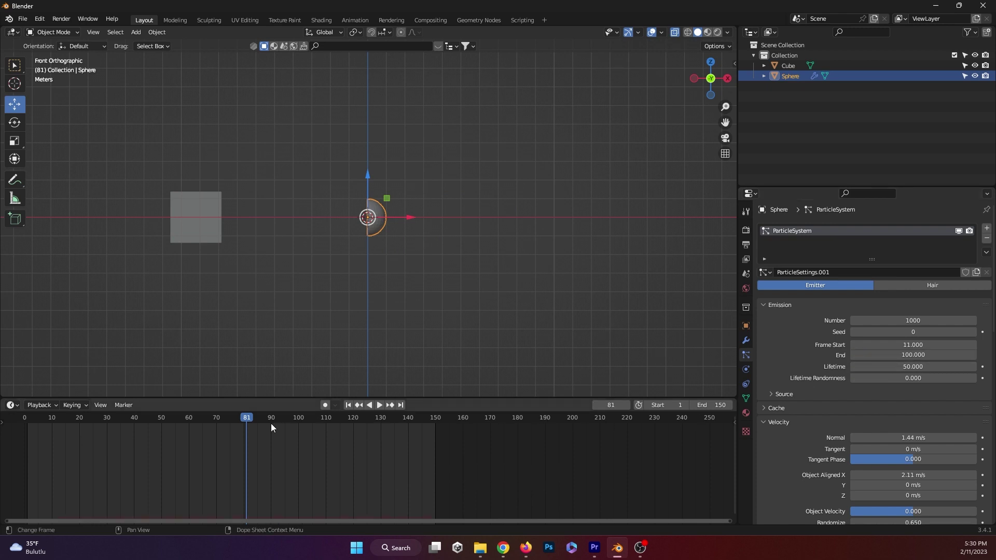
{"action": "key", "text": "shift+Left"}
{"action": "key", "text": "space"}
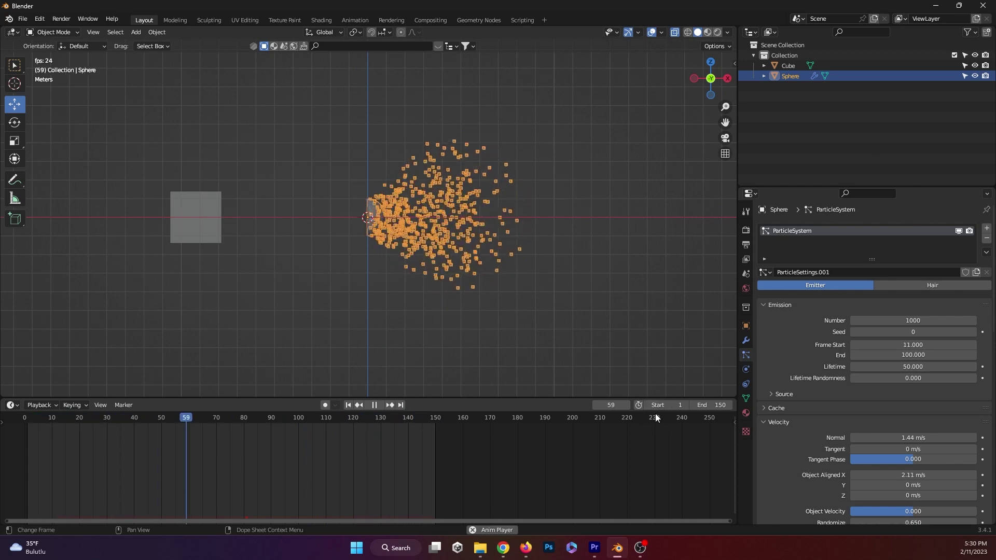
{"action": "key", "text": "space"}
Set the emission End to 10, bringing Frame Start to 10 as well, and replay the animation from the start
{"action": "left_click", "coordinate": [903, 356]}
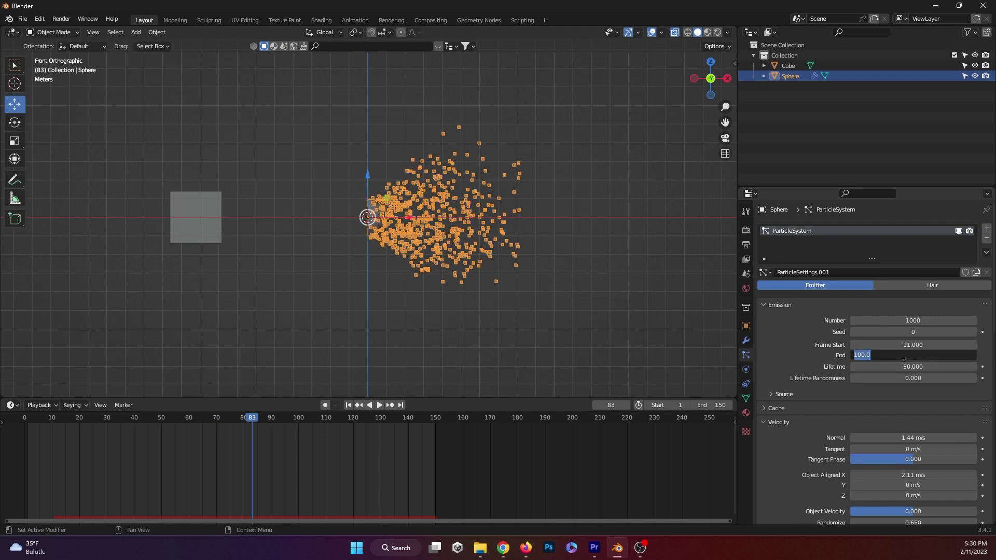
{"action": "type", "text": "10"}
{"action": "key", "text": "Return"}
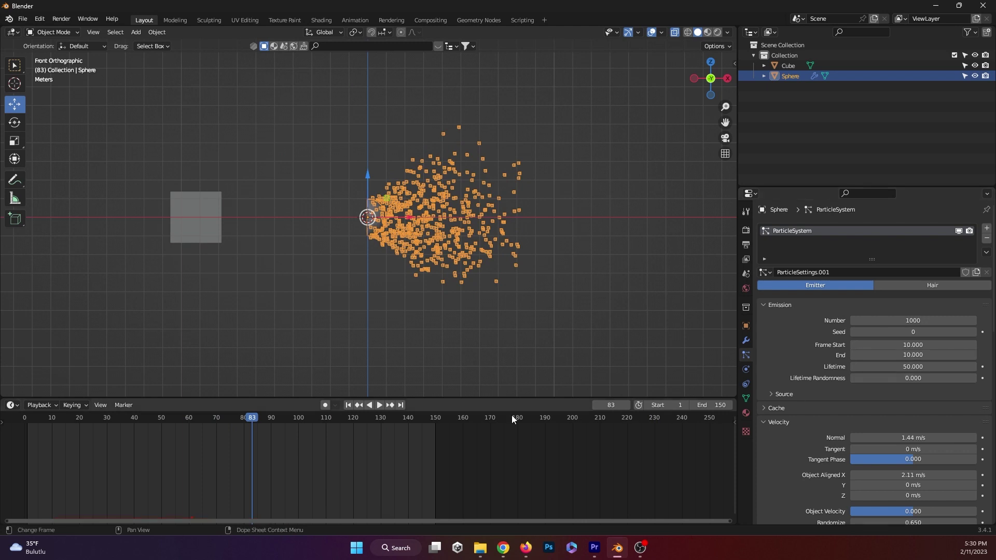
{"action": "key", "text": "shift+Left"}
{"action": "key", "text": "space"}
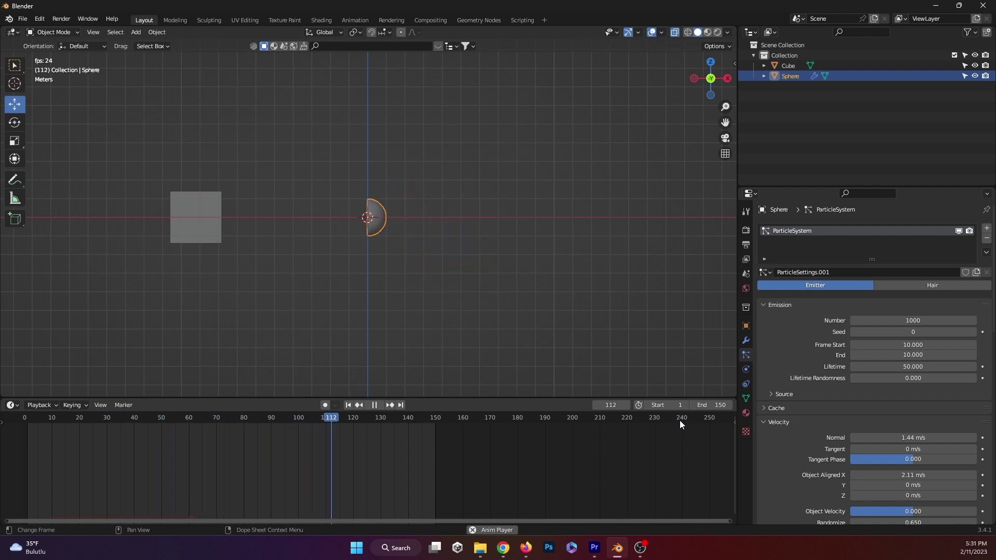
Set the scene's end frame to 100 and play the shortened animation
{"action": "key", "text": "space"}
{"action": "key", "text": "space"}
{"action": "left_click_drag", "start_coordinate": [421, 422], "coordinate": [298, 415]}
{"action": "key", "text": "space"}
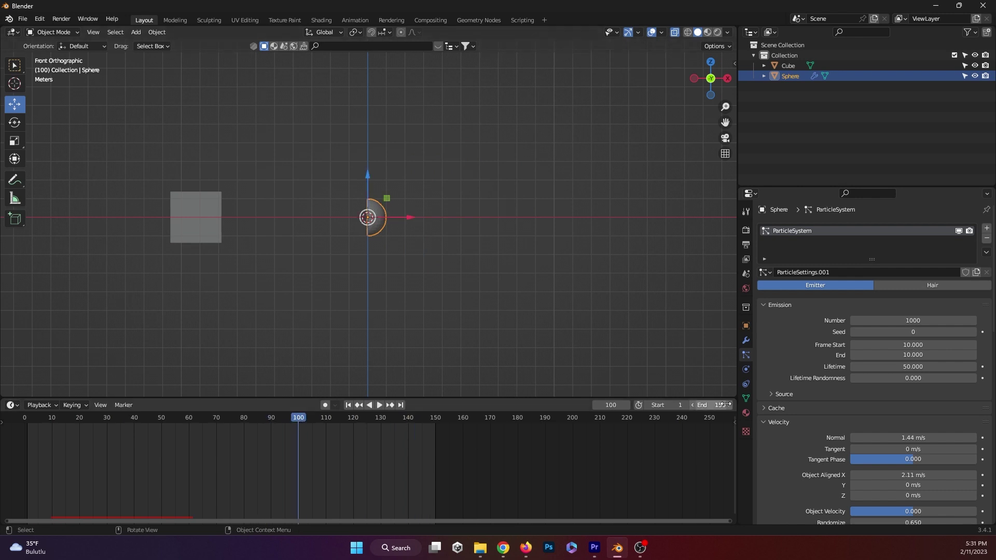
{"action": "key", "text": "Return"}
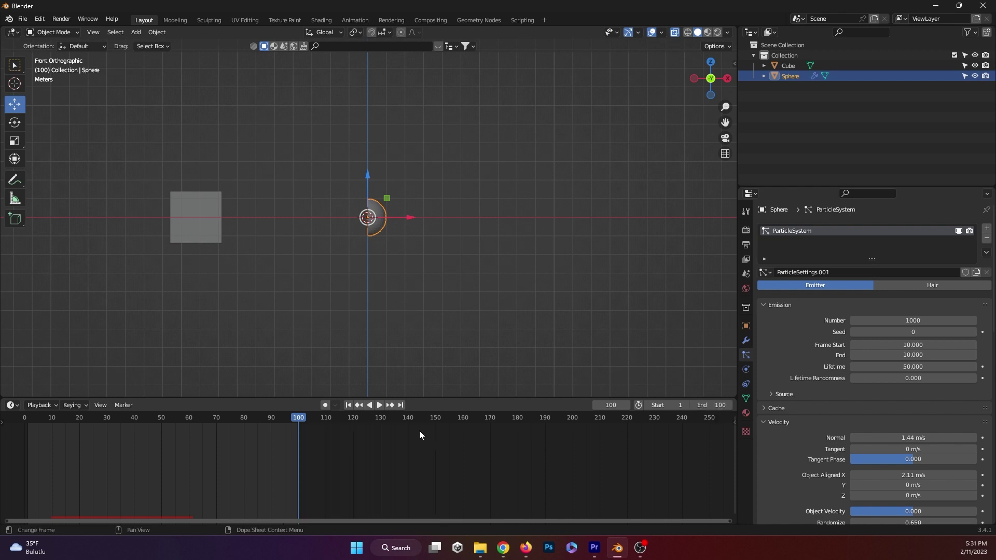
{"action": "key", "text": "space"}
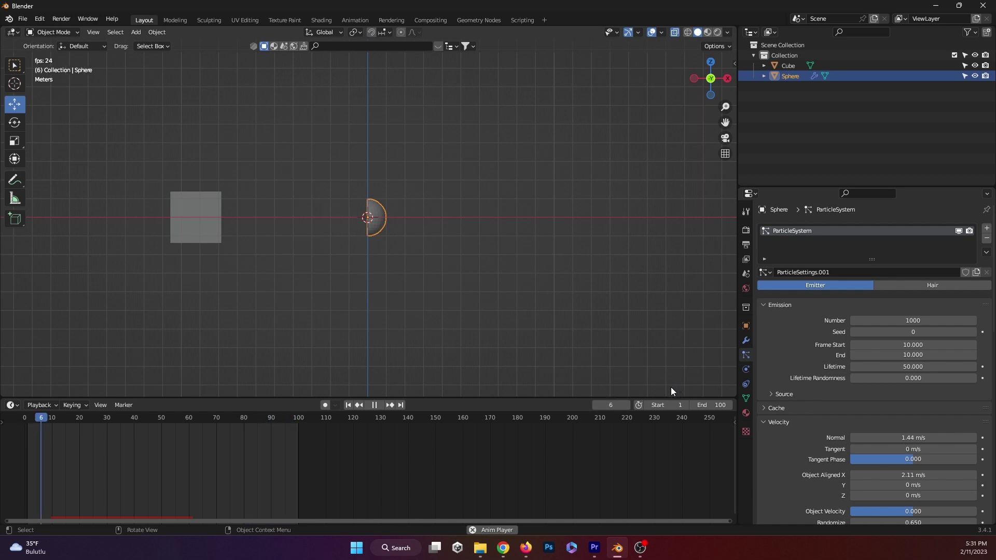
Set the emission End to 20 and replay the animation from the start
{"action": "key", "text": "space"}
{"action": "left_click", "coordinate": [901, 354]}
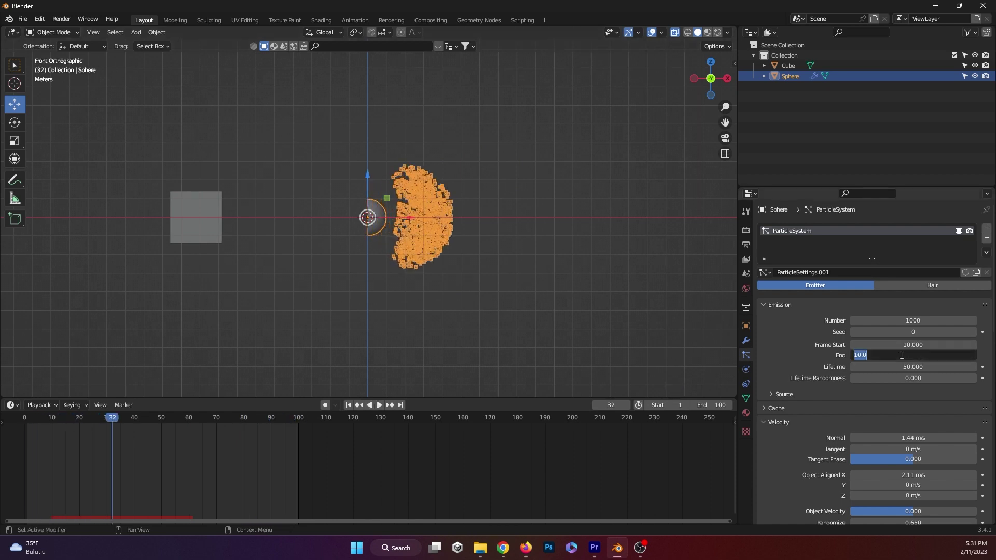
{"action": "type", "text": "20"}
{"action": "key", "text": "Return"}
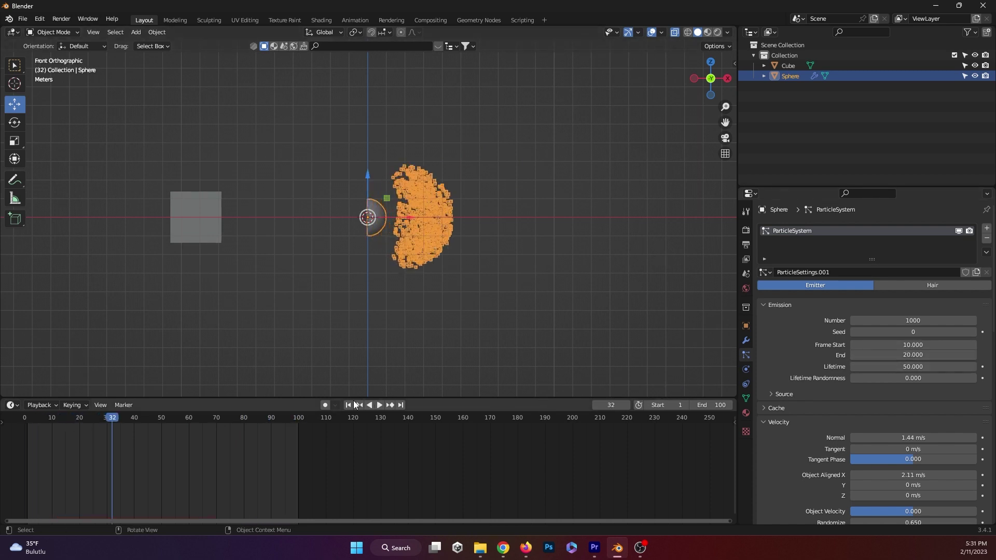
{"action": "key", "text": "shift+Left"}
{"action": "key", "text": "space"}
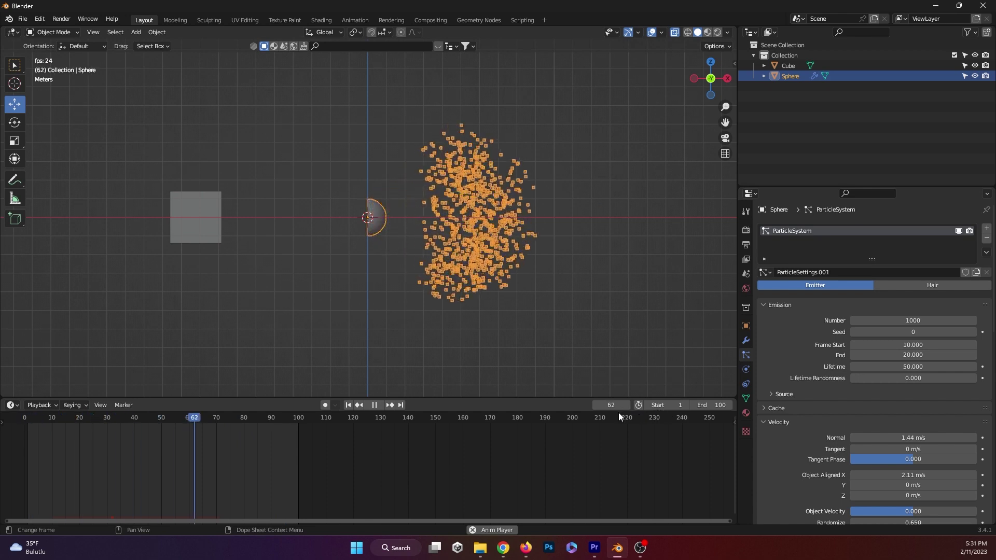
{"action": "key", "text": "space"}
Deselect the half sphere and examine the particle burst in playback from several perspective angles
{"action": "left_click", "coordinate": [274, 301]}
{"action": "middle_click_drag", "start_coordinate": [274, 301], "coordinate": [313, 294]}
{"action": "left_click_drag", "start_coordinate": [206, 422], "coordinate": [223, 441]}
{"action": "key", "text": "shift+Left"}
{"action": "key", "text": "space"}
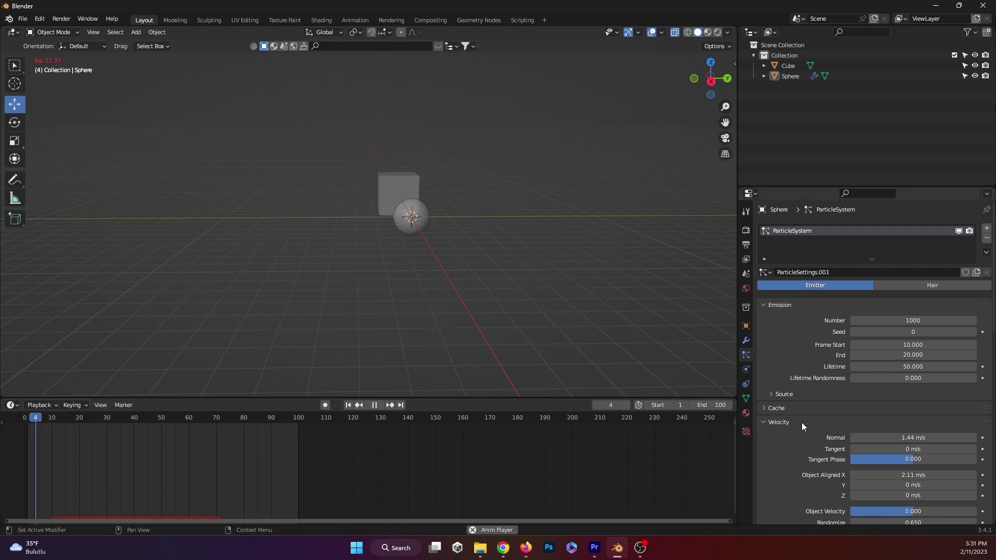
{"action": "middle_click_drag", "start_coordinate": [518, 281], "coordinate": [609, 267]}
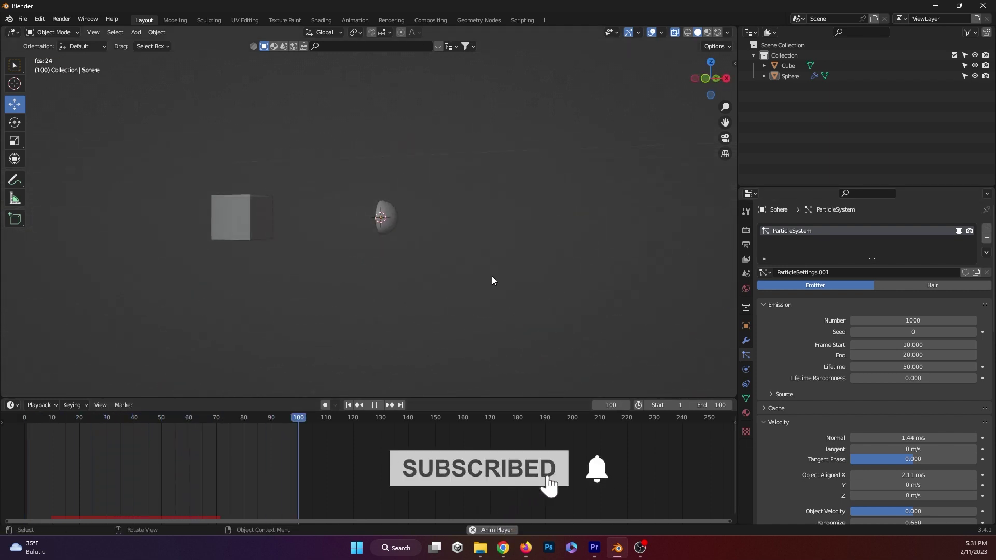
{"action": "mouse_move", "coordinate": [461, 267]}
{"action": "middle_mouse_down"}
{"action": "mouse_move", "coordinate": [442, 268]}
{"action": "mouse_move", "coordinate": [461, 272]}
{"action": "middle_mouse_up"}
{"action": "scroll", "coordinate": [442, 268], "scroll_direction": "up", "scroll_amount": 3}
{"action": "key", "text": "space"}
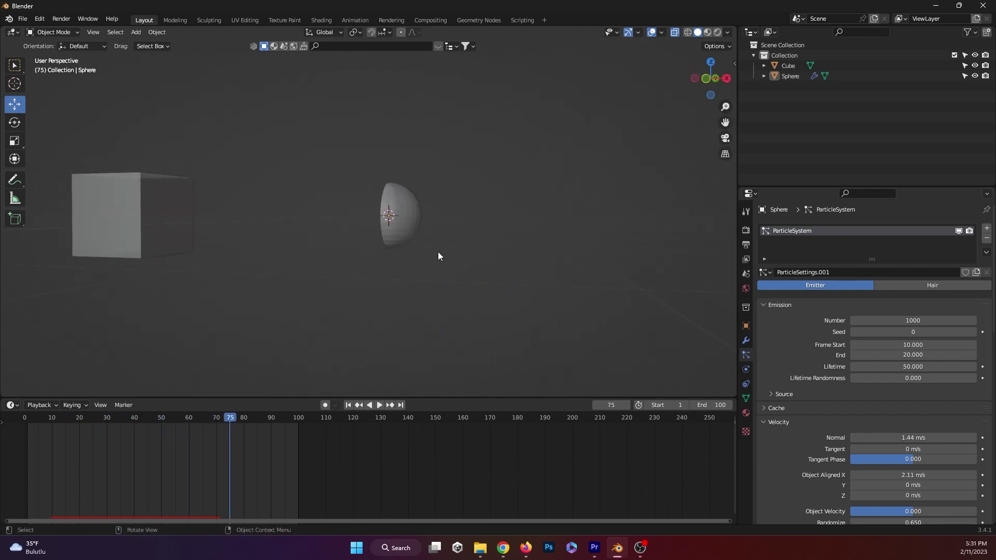
{"action": "left_click", "coordinate": [397, 212]}
{"action": "right_click", "coordinate": [405, 203]}
{"action": "left_click", "coordinate": [401, 207]}
{"action": "key", "text": "space"}
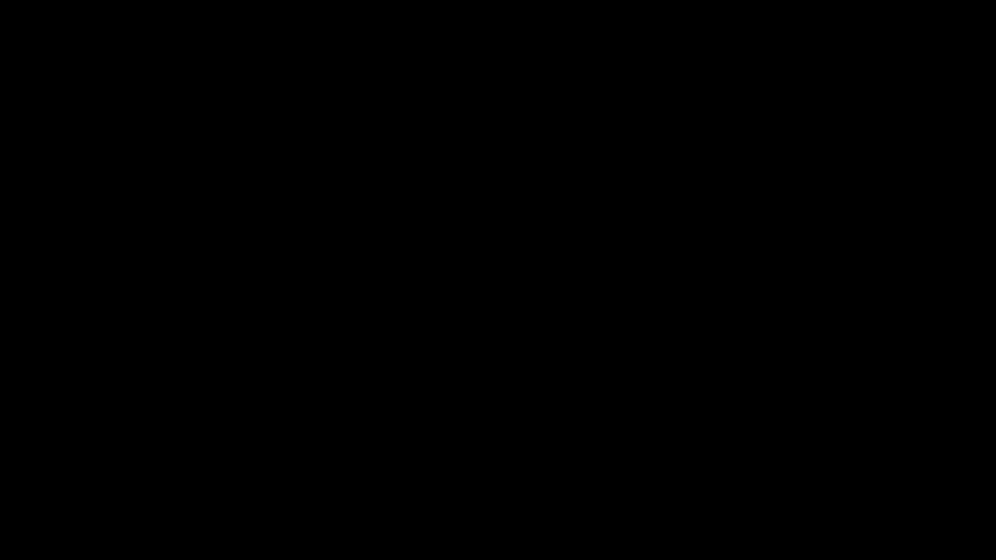